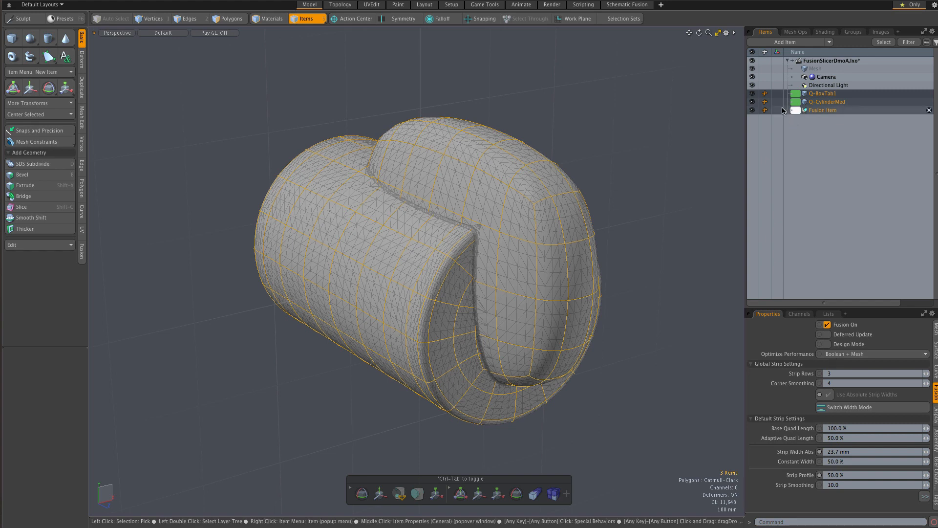
Hide both fusion meshes and the Fusion Item, and add the Fusion Slicer 3Point preset from the Mesh Fusion item assemblies.
left_click(753, 94)
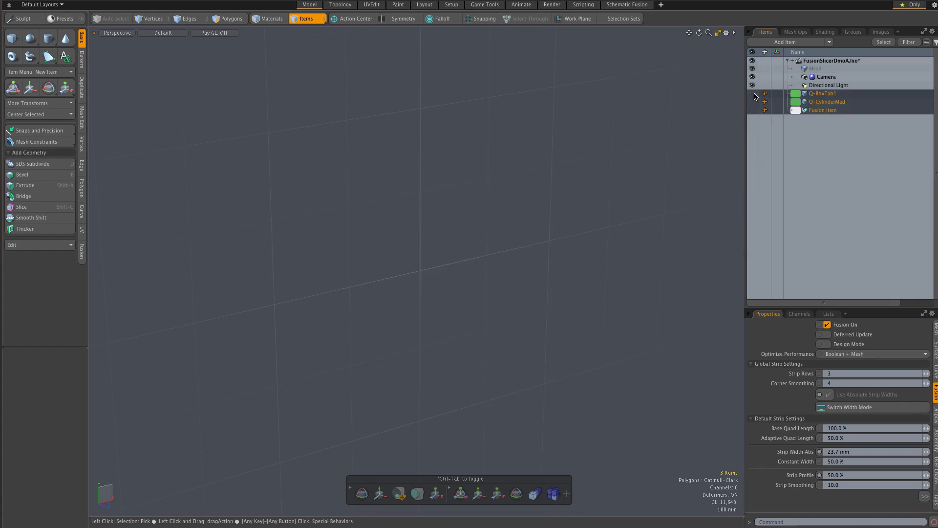
left_click(792, 43)
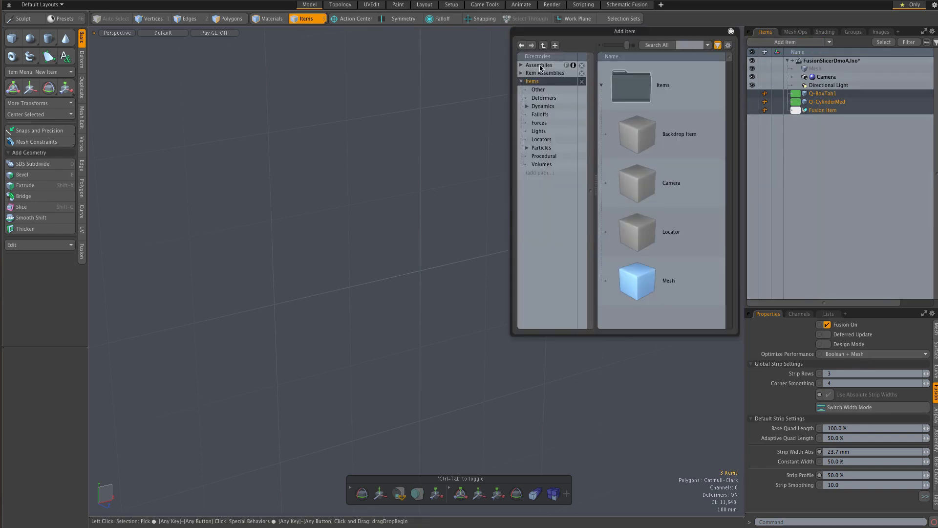
left_click(521, 76)
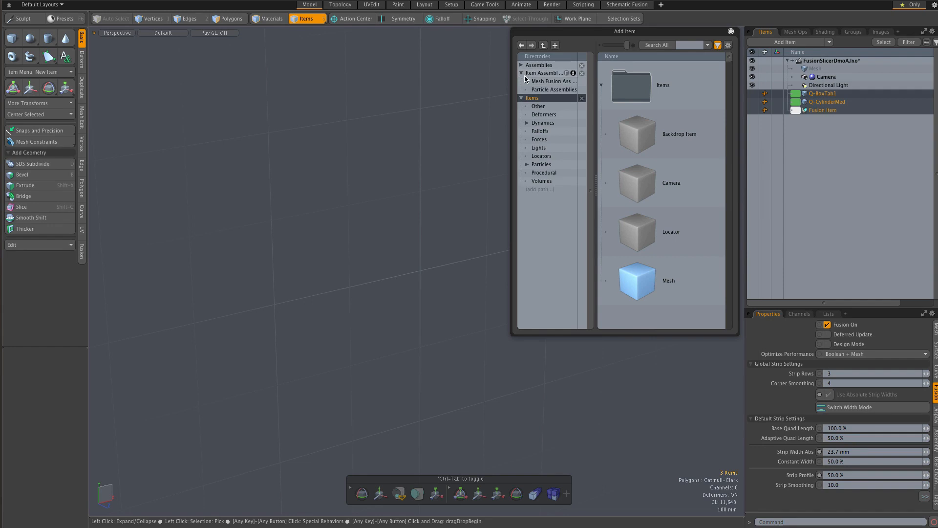
left_click(541, 82)
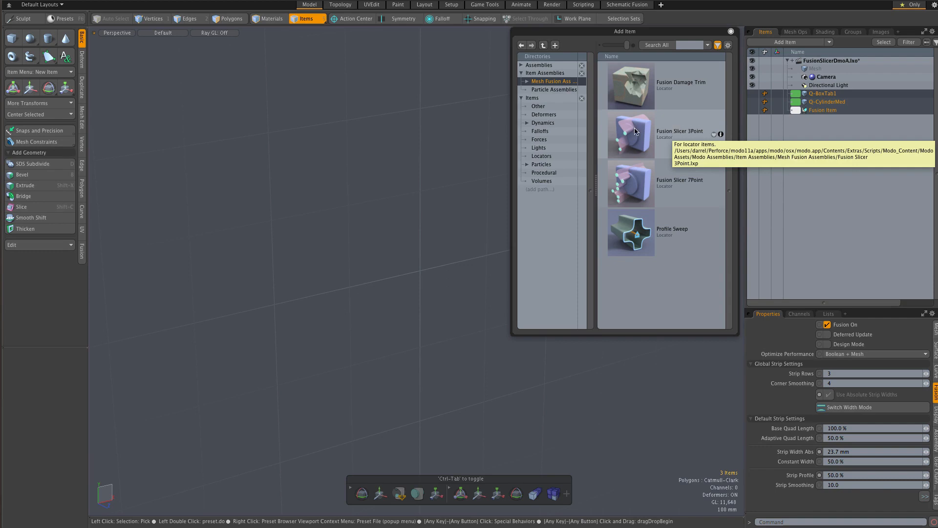
double_click(672, 140)
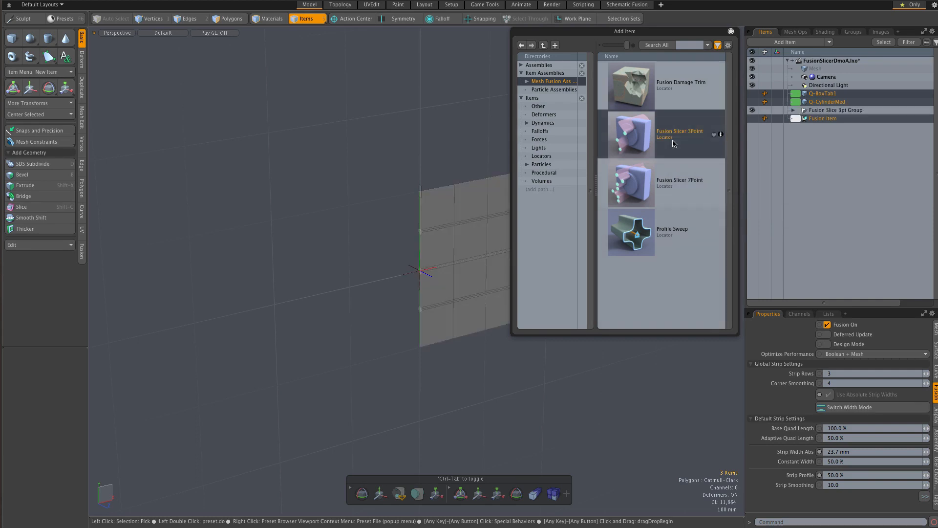
left_click(731, 33)
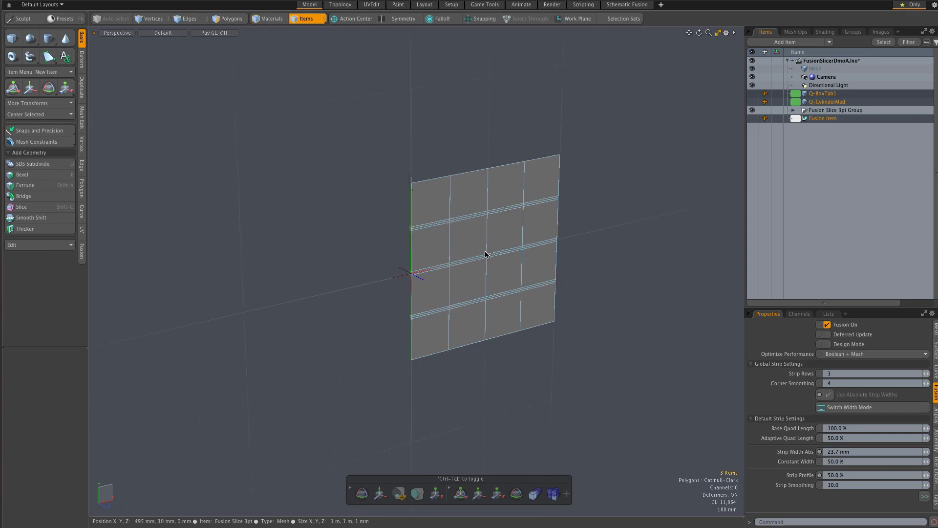
Expand the Fusion Slice 3pt Group in the item list and select its FS 3p-Line 5pt mesh.
scroll(487, 253, "up", 5)
left_click_drag(494, 256, 546, 259, "alt")
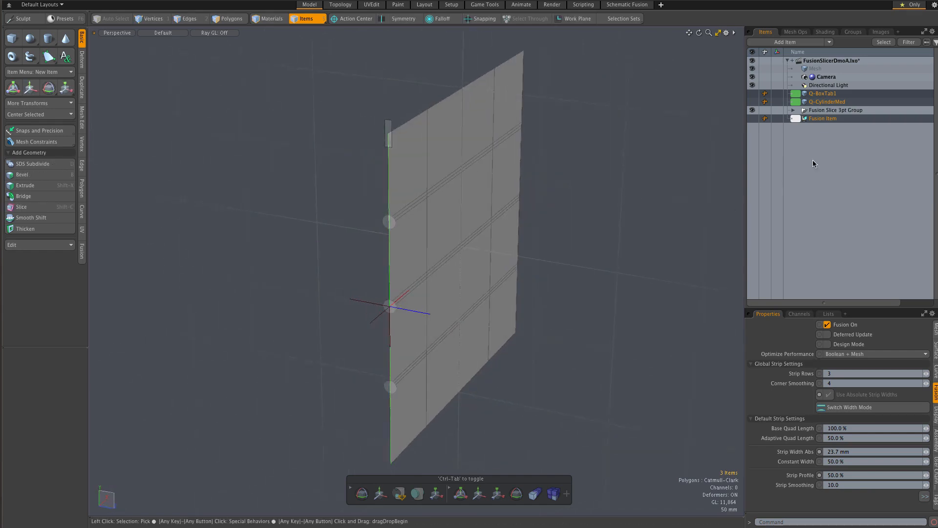
left_click(819, 119)
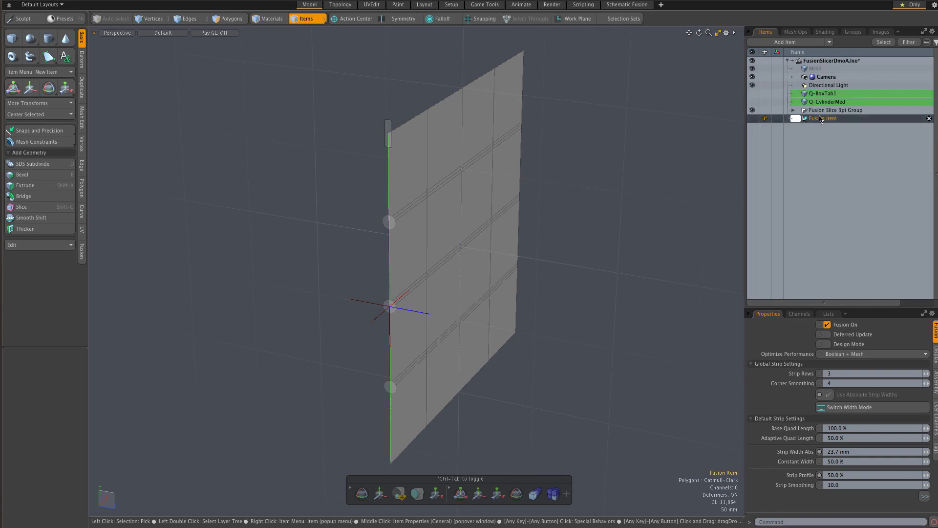
left_click(822, 111)
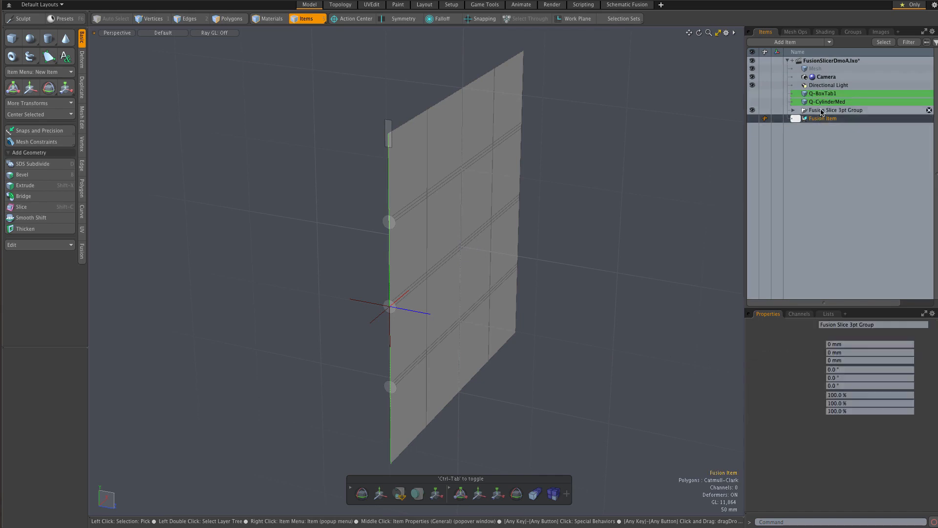
left_click(793, 111)
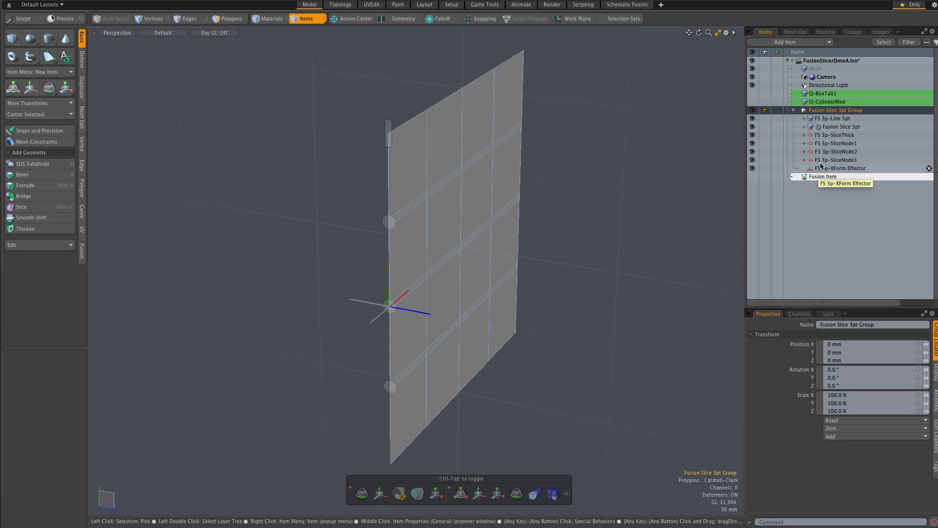
left_click(832, 119)
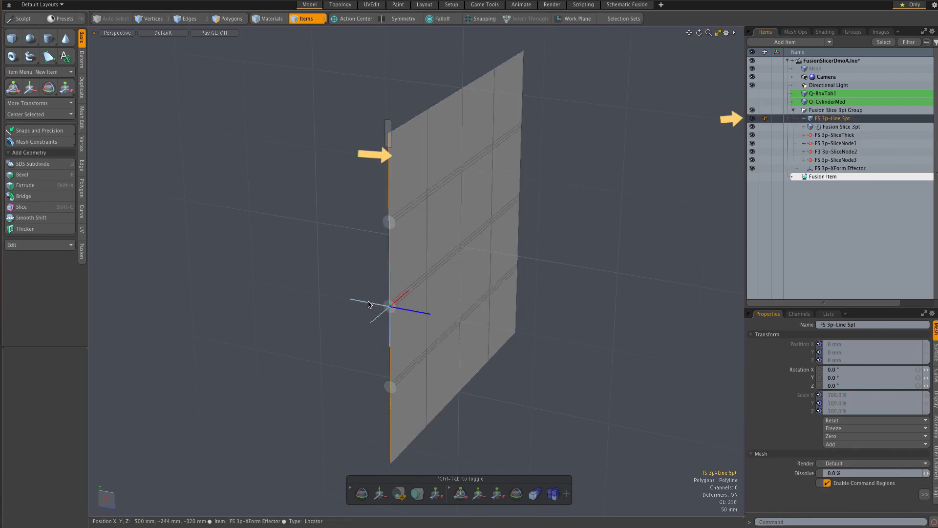
Select the FS 3p-XForm Effector locator at the centre of the slicer line.
scroll(368, 304, "up", 1)
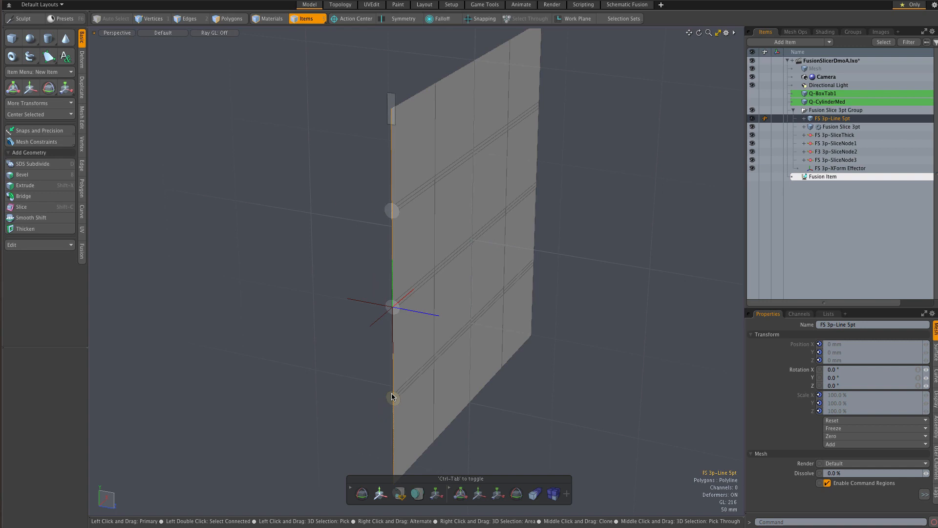
left_click(381, 317)
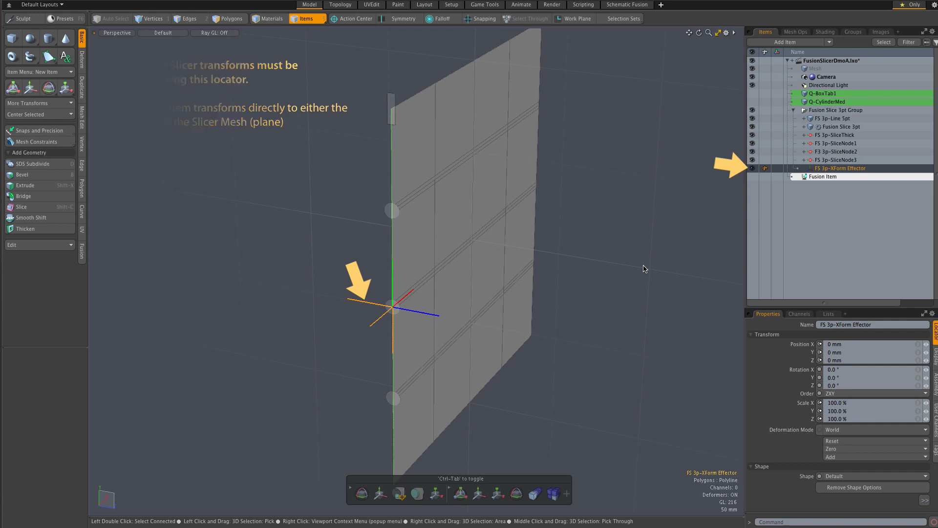
scroll(592, 395, "down", 2)
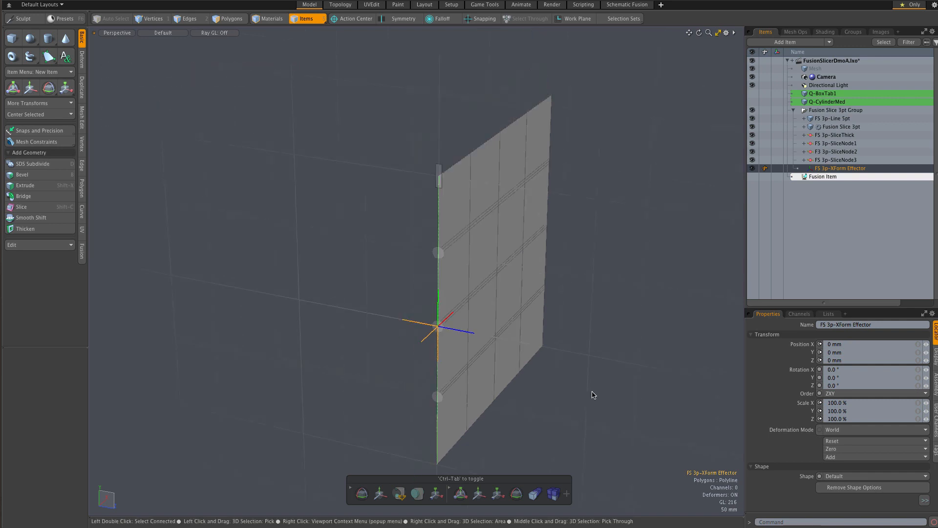
scroll(593, 395, "down", 1)
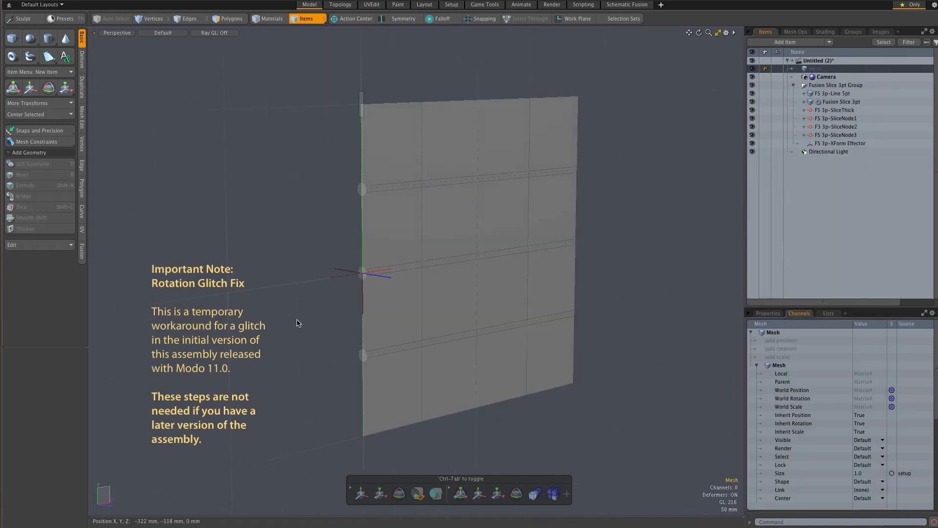
In the Untitled (2) scene, move the FS 3p-XForm Effector to X -160 mm and scale it to 131% in X and 138% in Y and Z.
left_click(337, 280)
key("w")
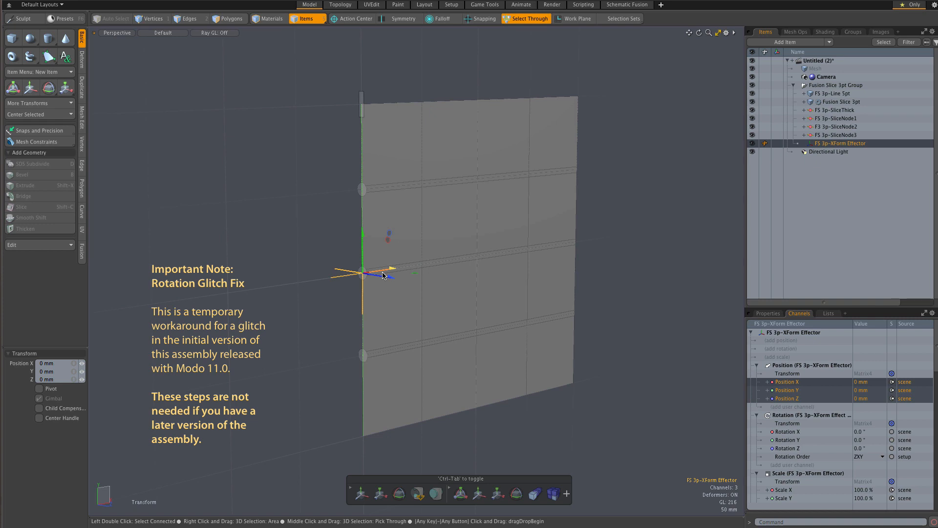
left_click_drag(392, 269, 357, 275)
key("r")
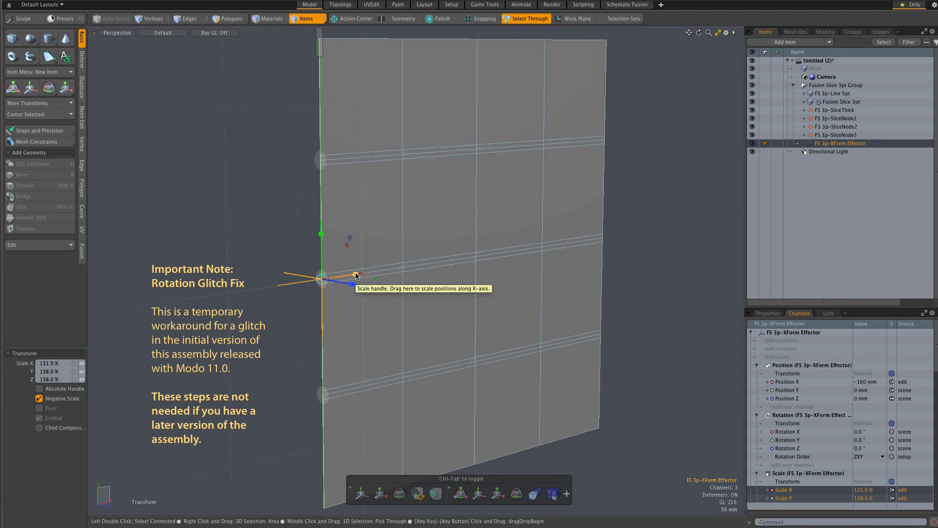
Try to rotate the slicer with the XForm Effector, undo the rotation and clear the selection.
key("e")
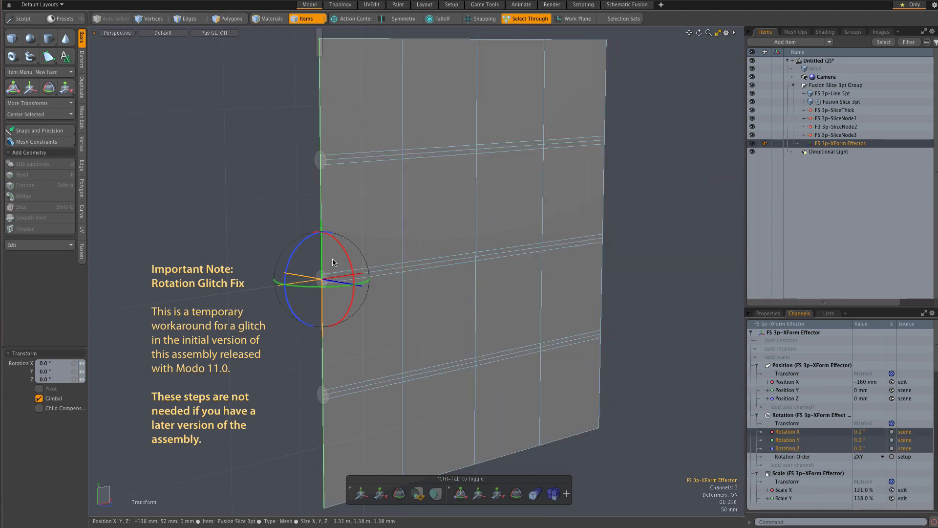
left_click_drag(303, 262, 319, 230)
key("ctrl+z")
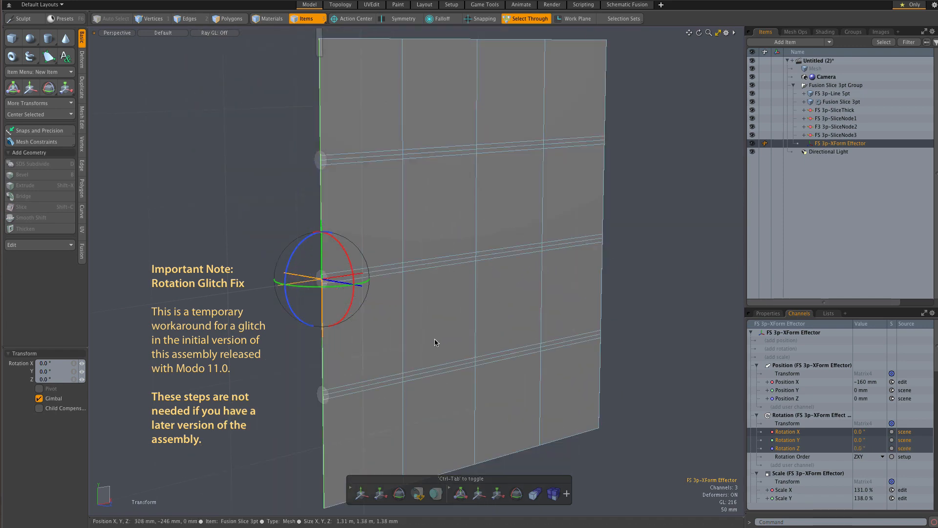
left_click(611, 318)
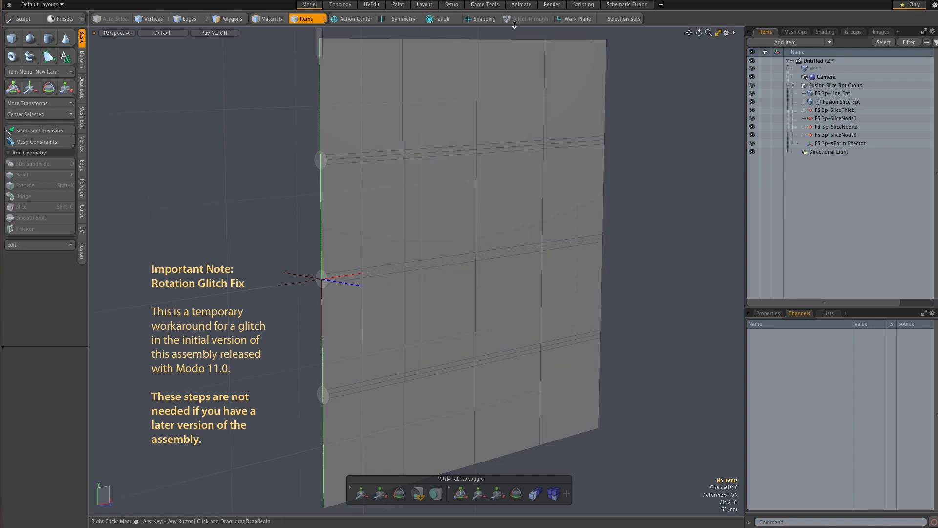
In the Setup layout, apply a Rotation constraint between FS 3p-Line 5pt and FS 3p-XForm Effector, selecting the line mesh first.
left_click(451, 5)
scroll(476, 173, "down", 3)
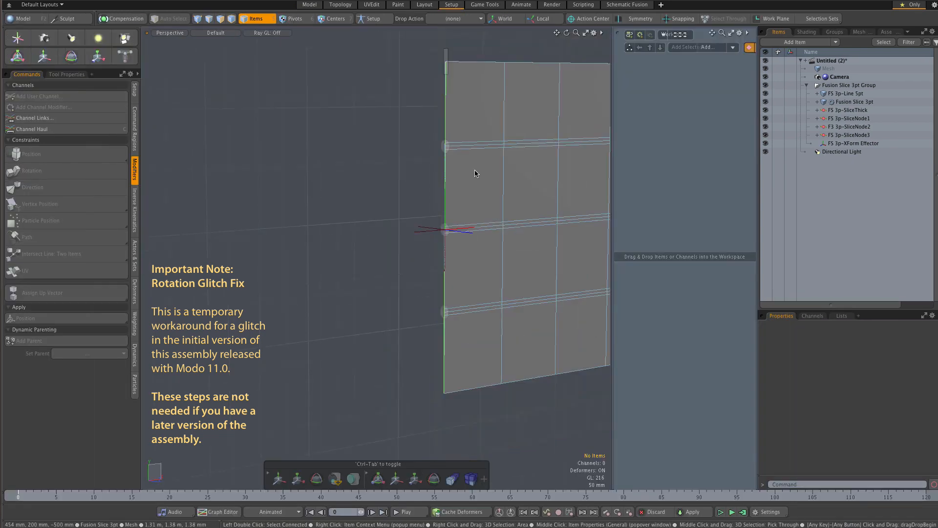
left_click_drag(470, 166, 273, 197, "alt+shift")
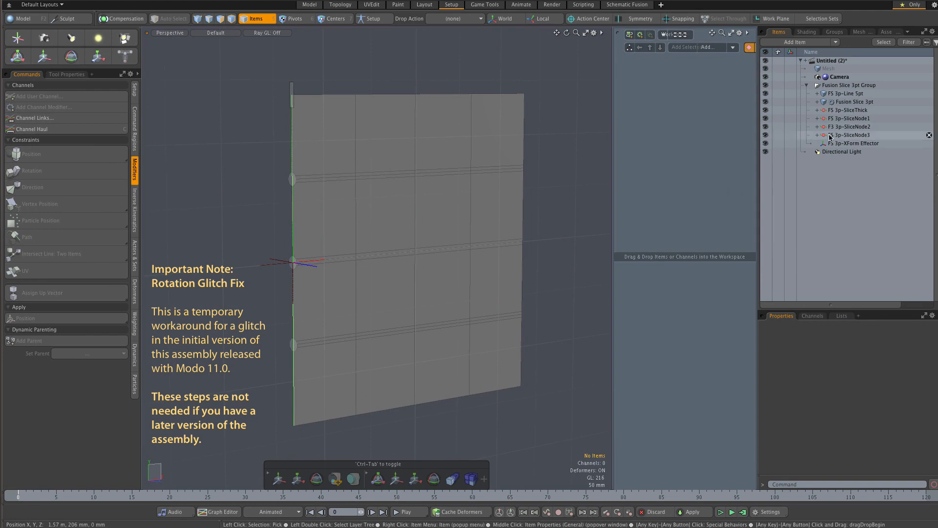
left_click(850, 93)
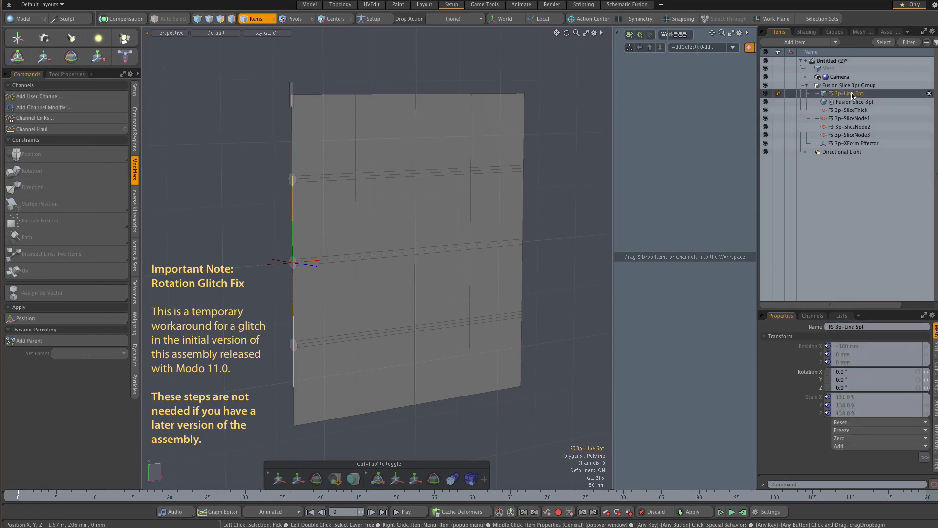
left_click(856, 144, "ctrl")
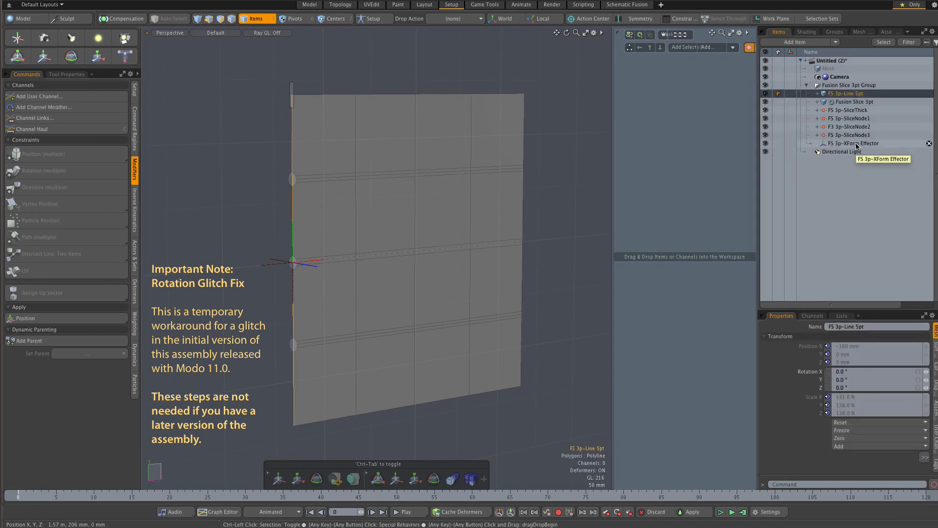
left_click(856, 144, "ctrl")
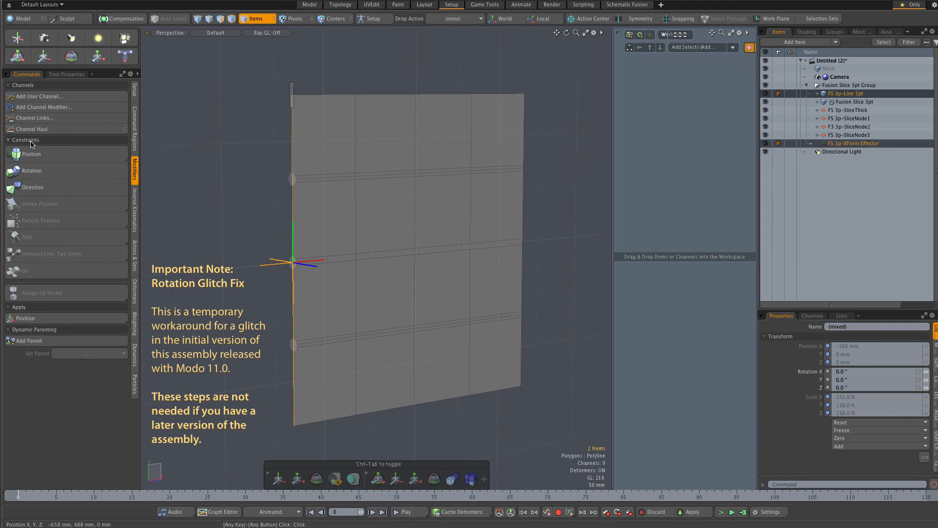
left_click(33, 173)
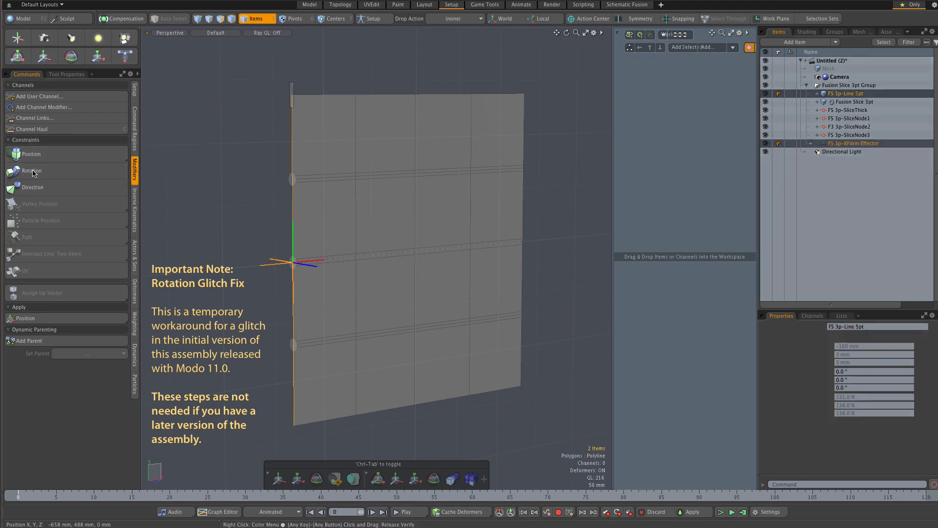
Rotate the FS 3p-XForm Effector freely about its Y and Z axes to turn the slicer plane.
left_click(263, 269)
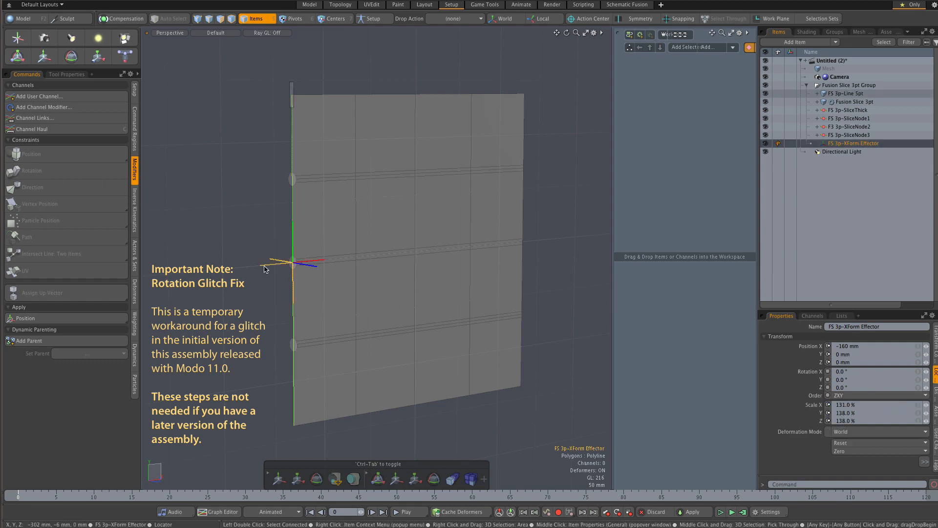
key("e")
left_click_drag(252, 274, 377, 237)
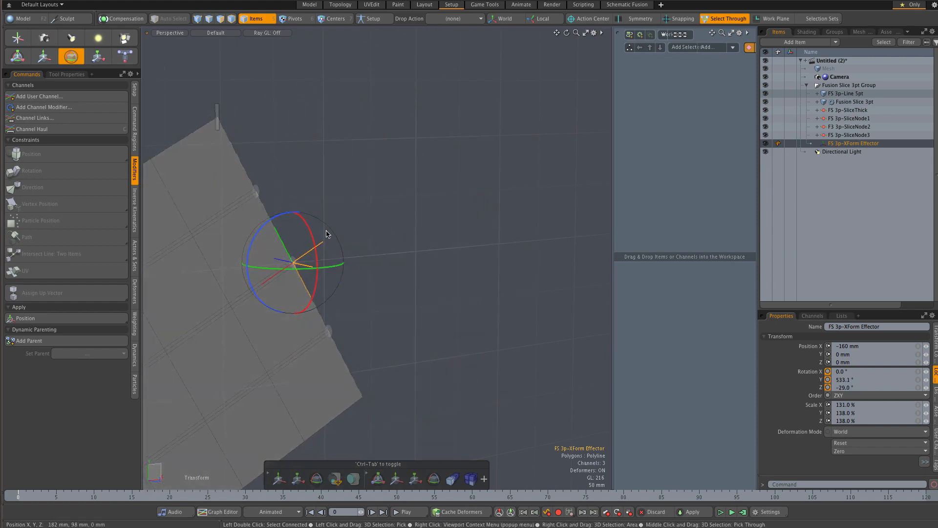
left_click_drag(309, 230, 264, 169)
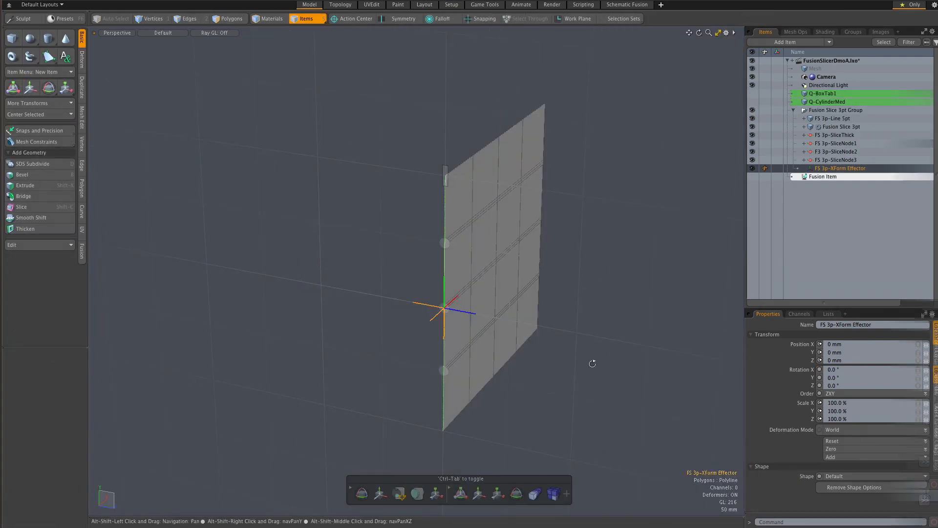
In the FusionSlicerDmoA scene, unhide the Fusion Item, Q-CylinderMed and Q-BoxTab1.
left_click_drag(592, 359, 593, 352, "alt")
left_click(753, 177)
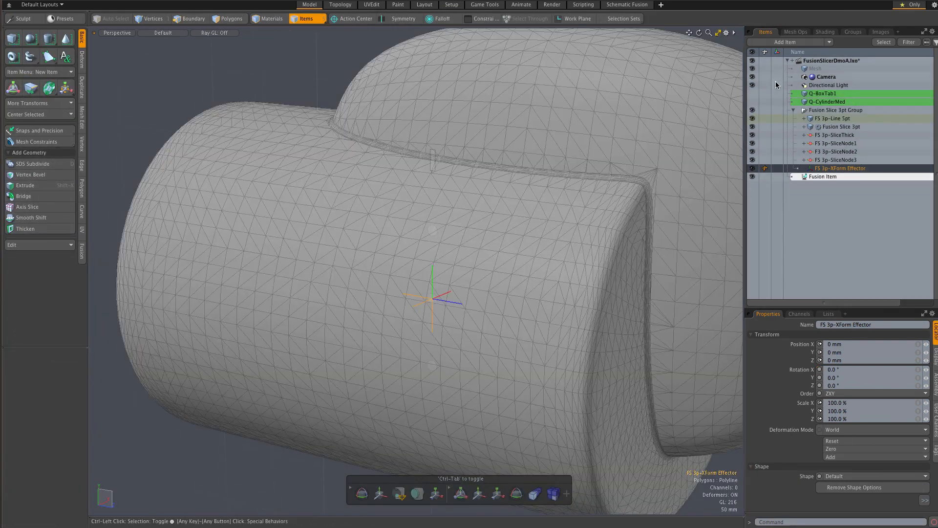
left_click(752, 102)
left_click(753, 93)
Move the FS 3p-XForm Effector to X -800 mm, bringing the slicer plane's edge outside the cylinder.
scroll(584, 218, "down", 5)
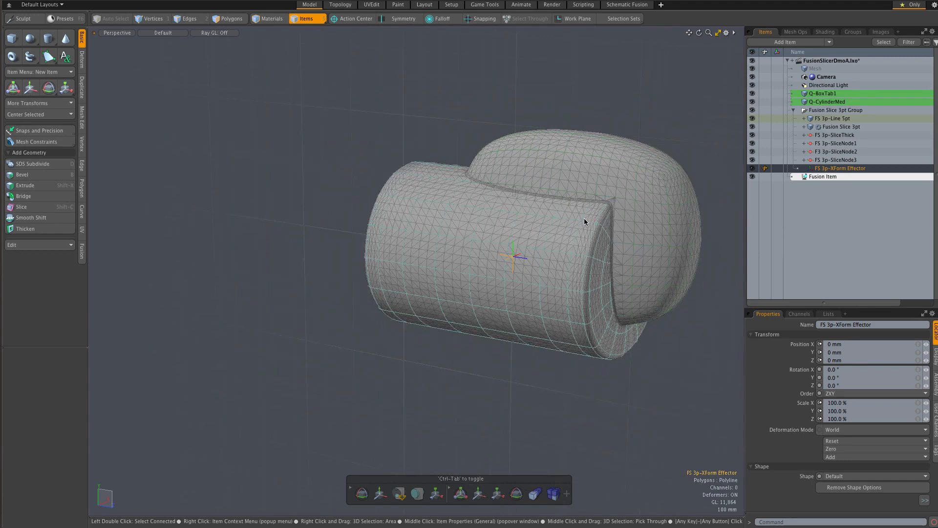
left_click_drag(596, 224, 562, 255, "alt")
left_click_drag(562, 255, 553, 255, "alt")
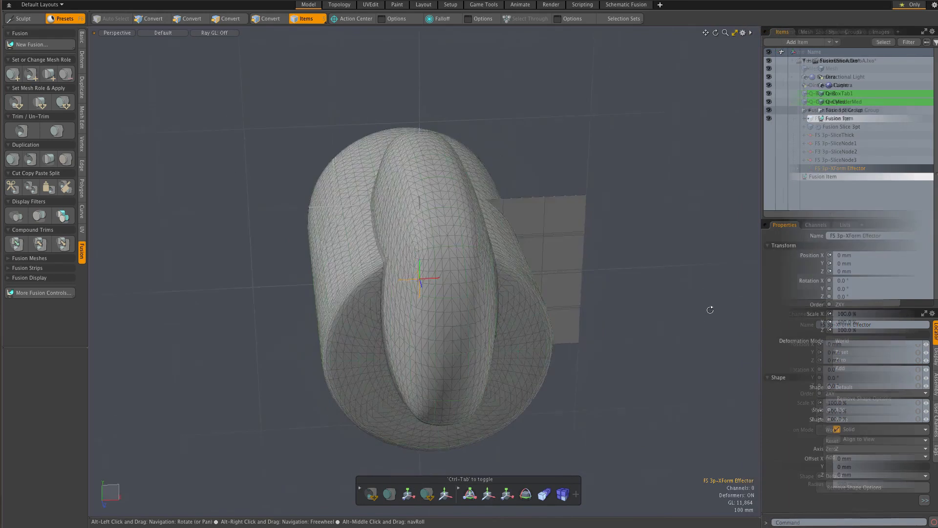
mouse_move(684, 273)
left_mouse_down("alt")
mouse_move(714, 282)
mouse_move(694, 289)
left_mouse_up("alt")
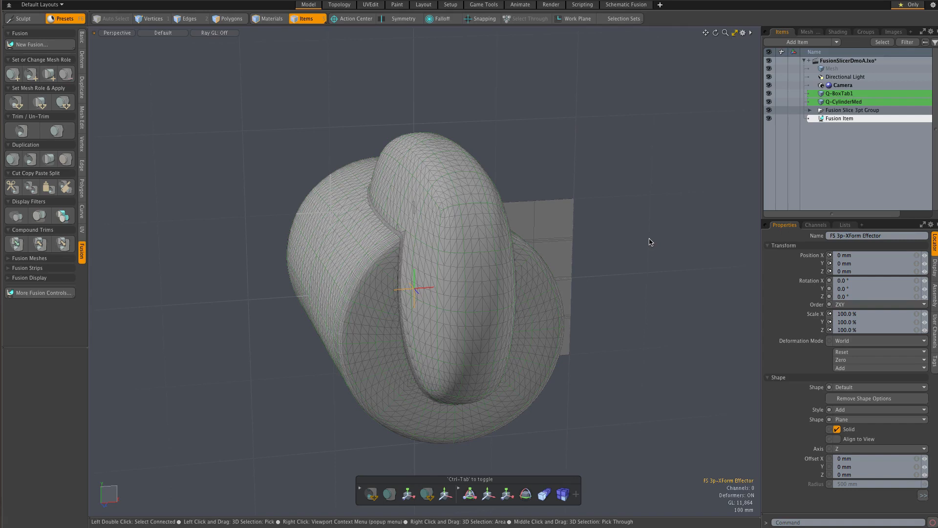
key("y")
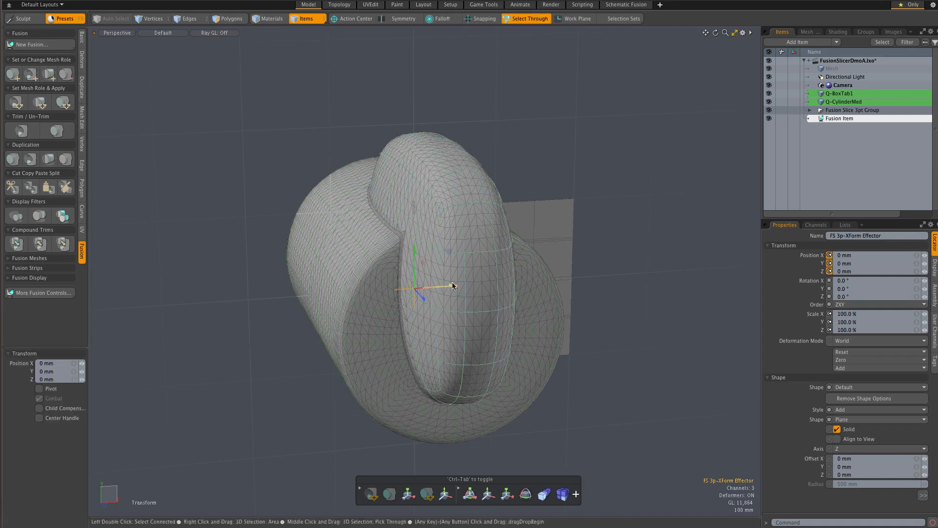
left_click_drag(452, 285, 322, 297)
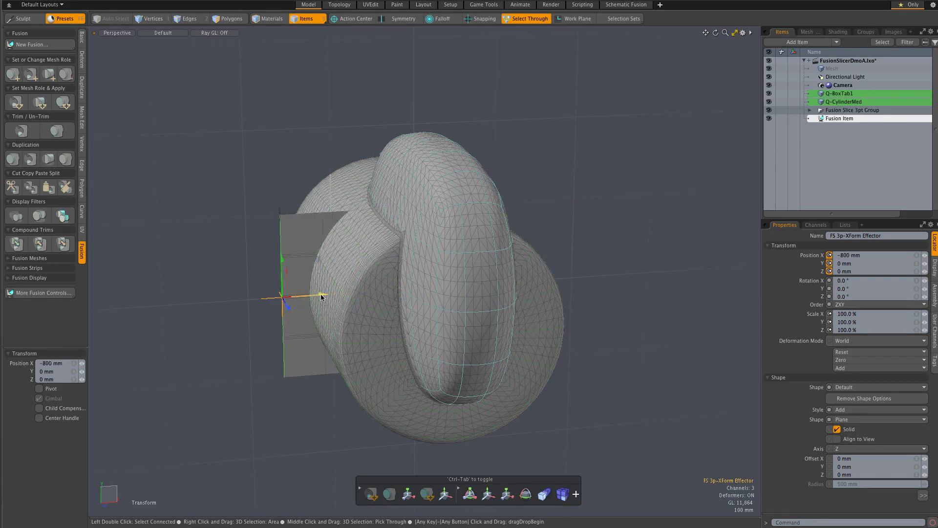
Scale the FS 3p-XForm Effector uniformly to 194% so the slicer plane extends past the fused model.
key("e")
key("r")
left_click_drag(285, 300, 331, 300)
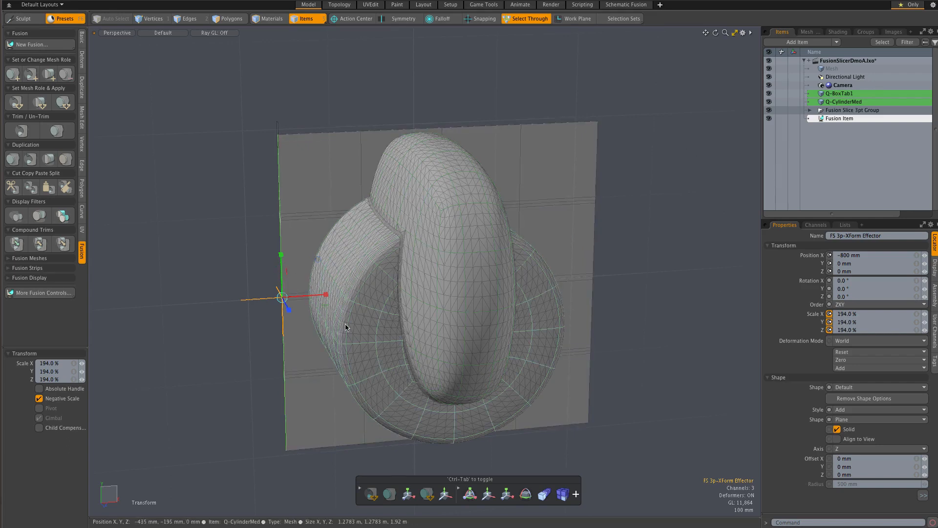
left_click_drag(253, 318, 299, 326, "alt")
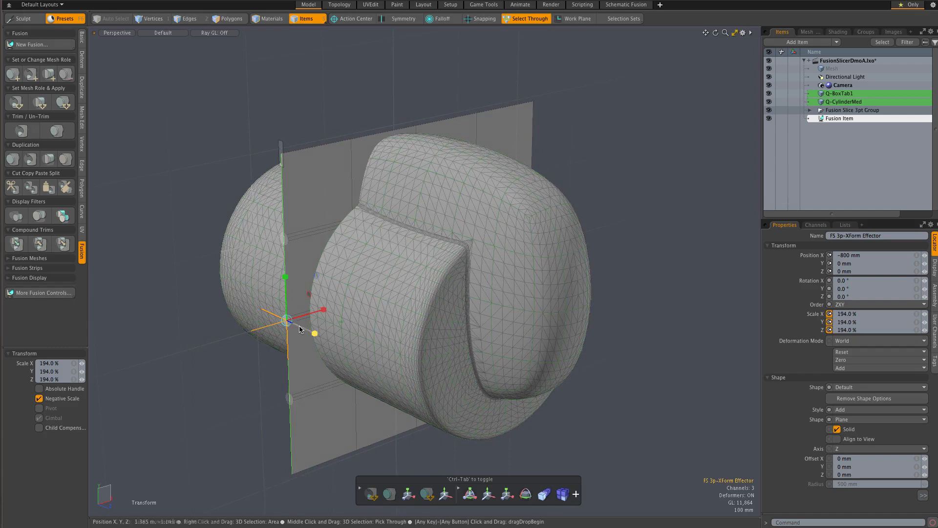
Move the FS 3p-XForm Effector to X -975 mm and Y 90 mm so the slicer plane clears the cylinder's side.
mouse_move(621, 373)
left_mouse_down("alt")
mouse_move(540, 380)
mouse_move(601, 379)
mouse_move(598, 348)
mouse_move(605, 364)
left_mouse_up("alt")
key("w")
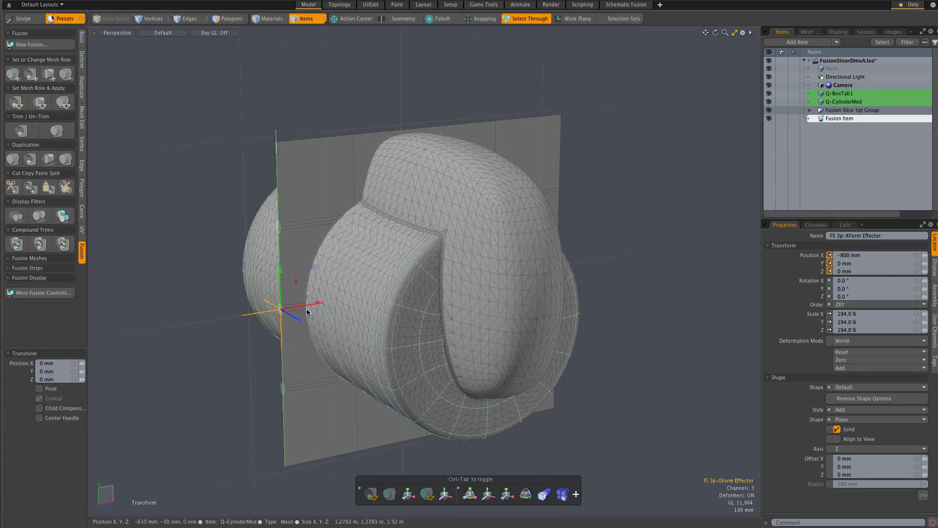
left_click_drag(310, 271, 286, 256)
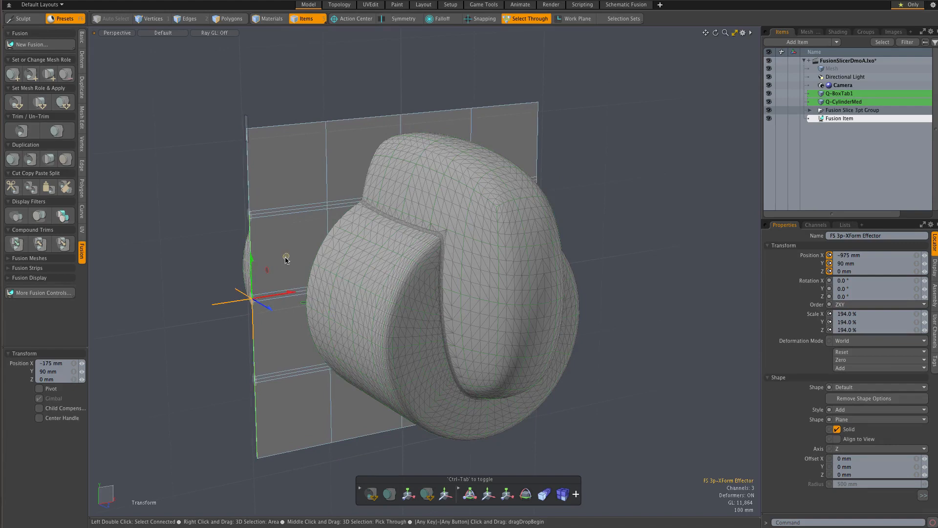
Set the Fusion Slice 3pt mesh as a Subtractive Trim and apply it to Q-BoxTab1 and Q-CylinderMed.
left_click_drag(600, 243, 653, 241, "alt")
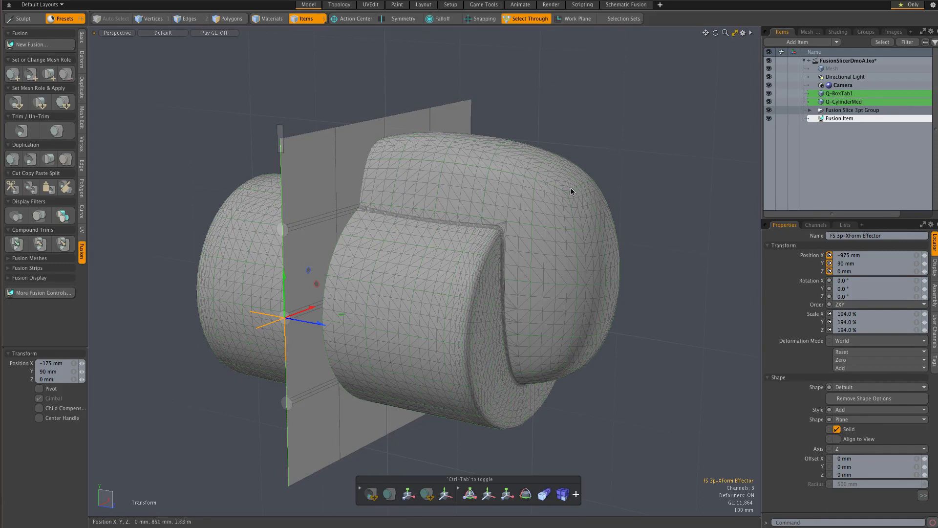
left_click(531, 212)
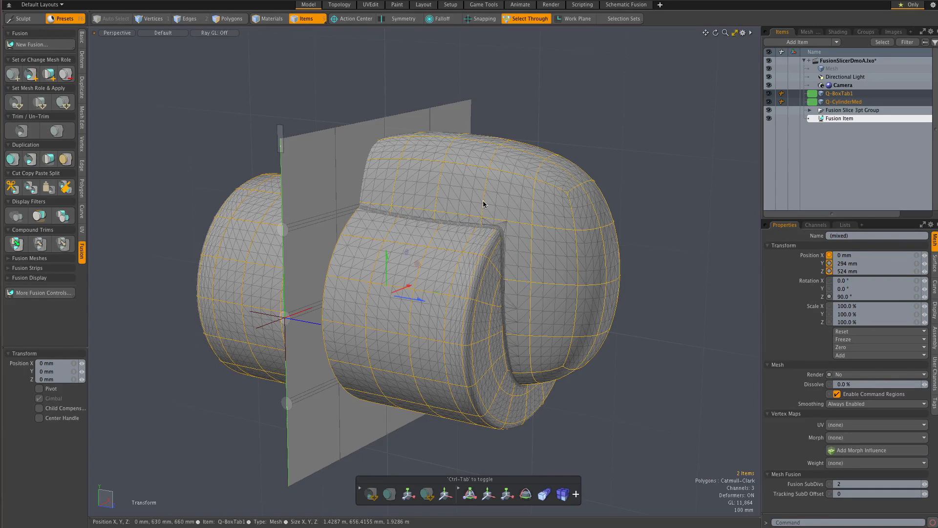
left_click(350, 135, "shift")
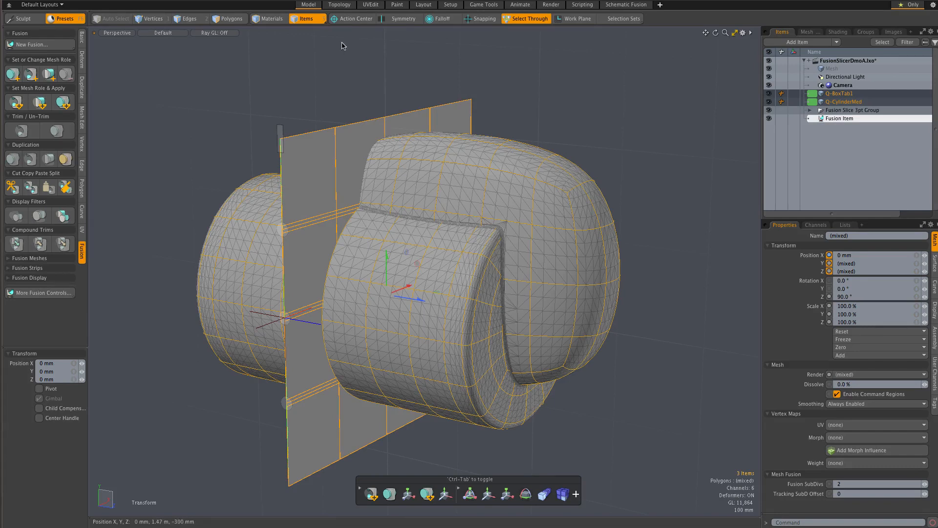
left_click(16, 105)
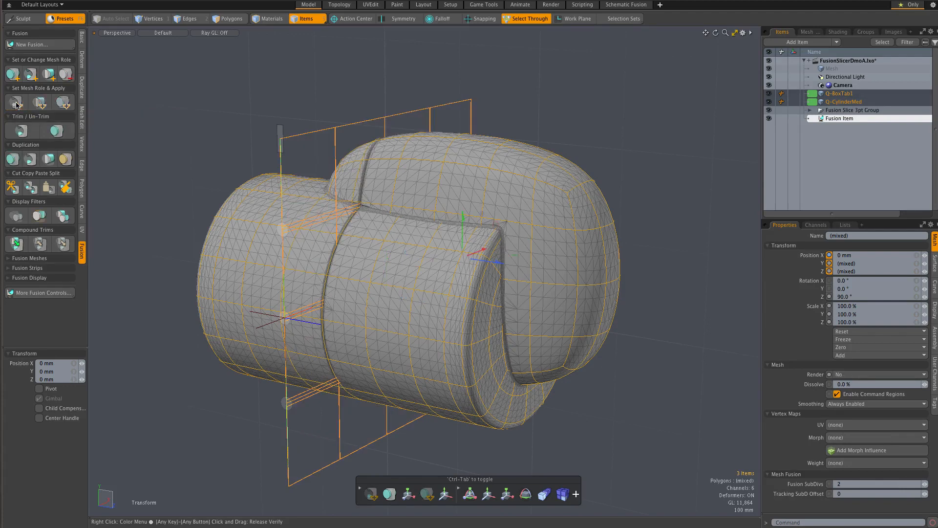
Expand the Fusion Slice 3pt Group and hide its Fusion Slice 3pt mesh, leaving the control line visible.
mouse_move(360, 247)
left_mouse_down("alt")
mouse_move(418, 225)
mouse_move(360, 262)
left_mouse_up("alt")
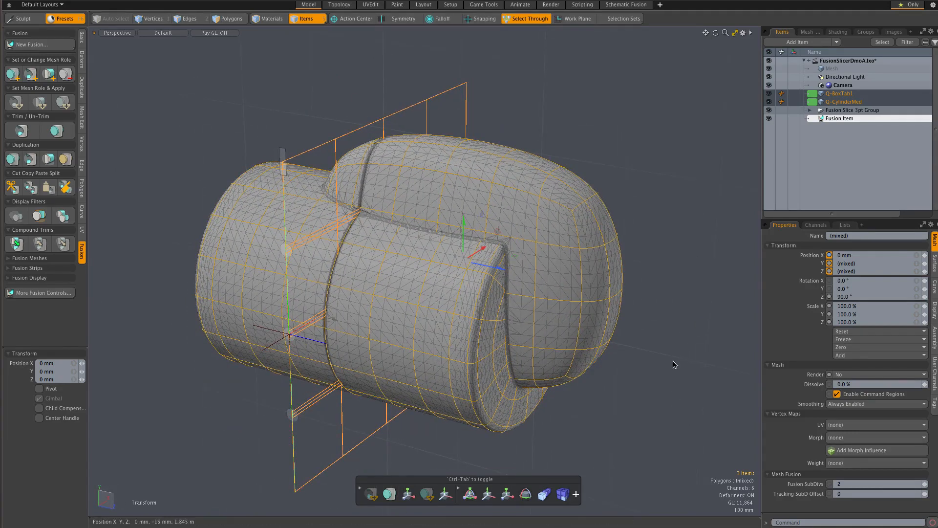
left_click(289, 336)
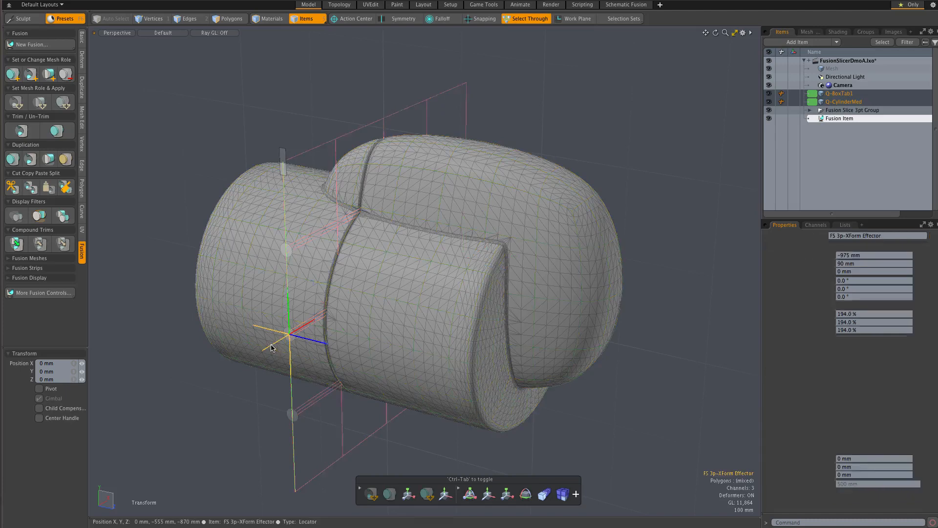
left_click(384, 136)
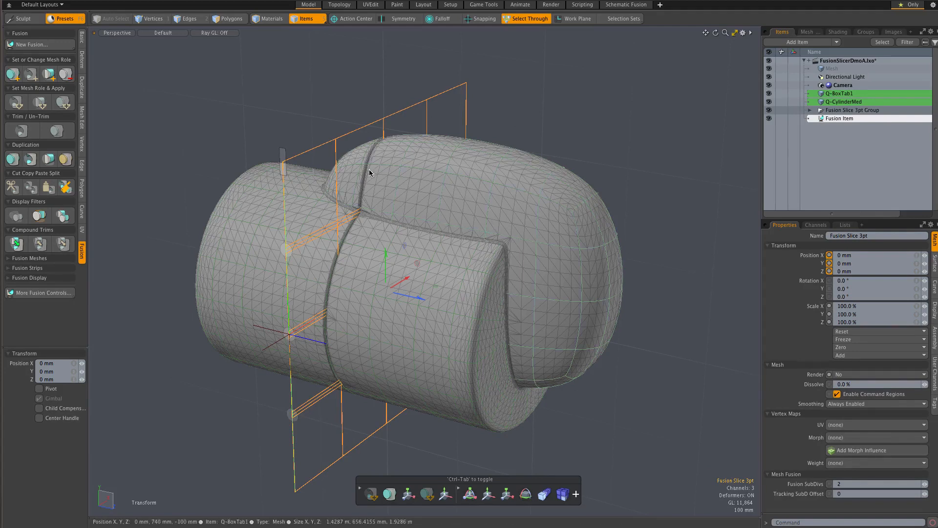
key("alt")
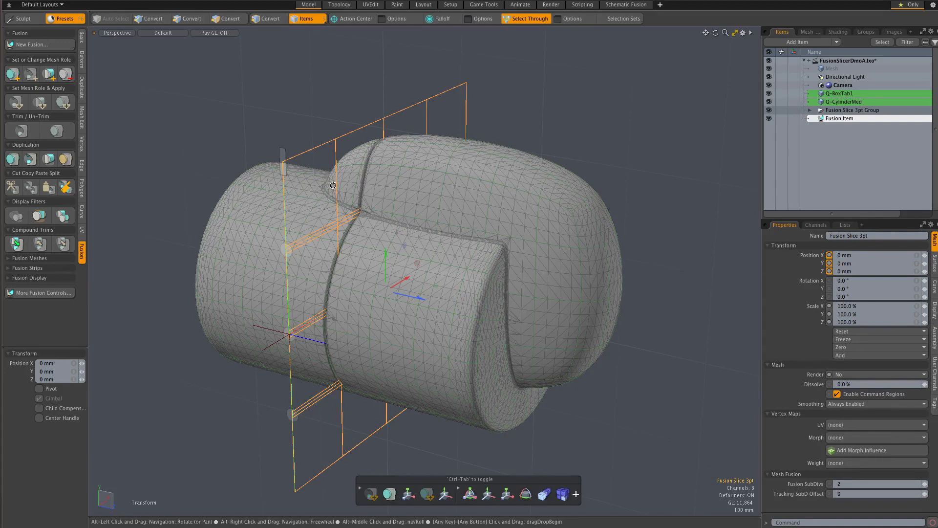
mouse_move(350, 184)
left_mouse_down("alt")
mouse_move(313, 185)
mouse_move(357, 179)
left_mouse_up("alt")
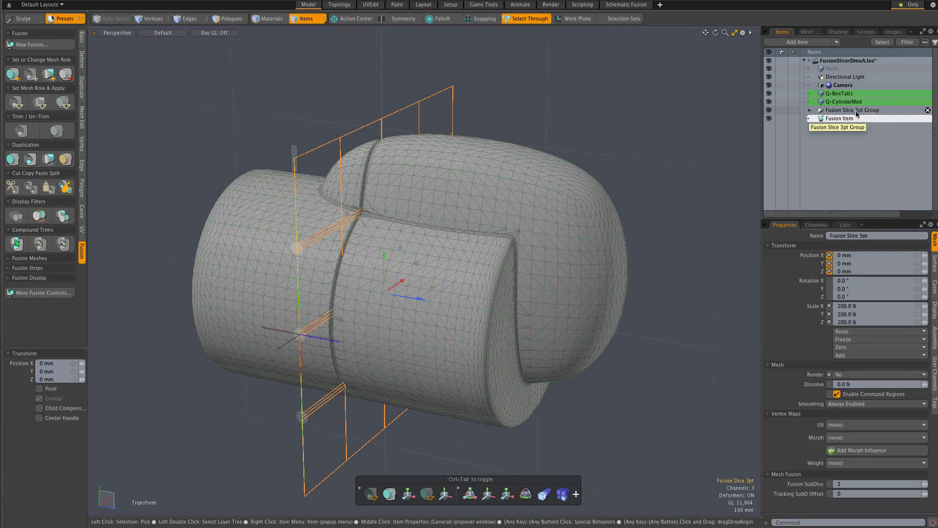
left_click(808, 112)
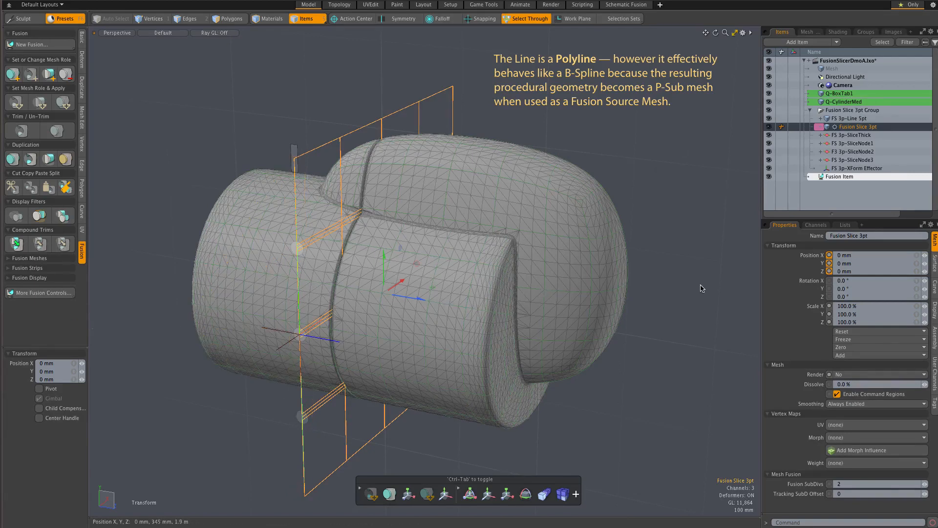
left_click_drag(715, 274, 688, 277, "alt")
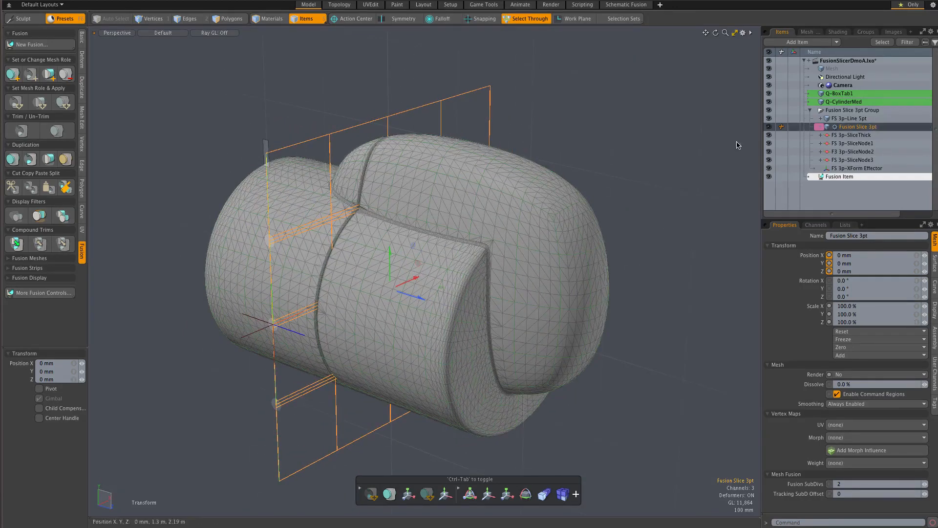
left_click(768, 126)
left_click_drag(639, 174, 664, 143, "alt")
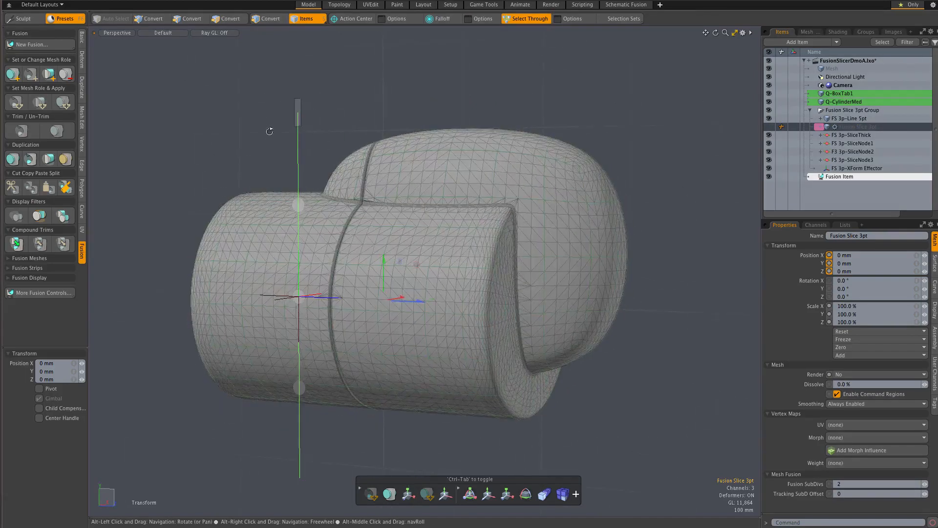
left_click_drag(689, 77, 674, 111, "alt")
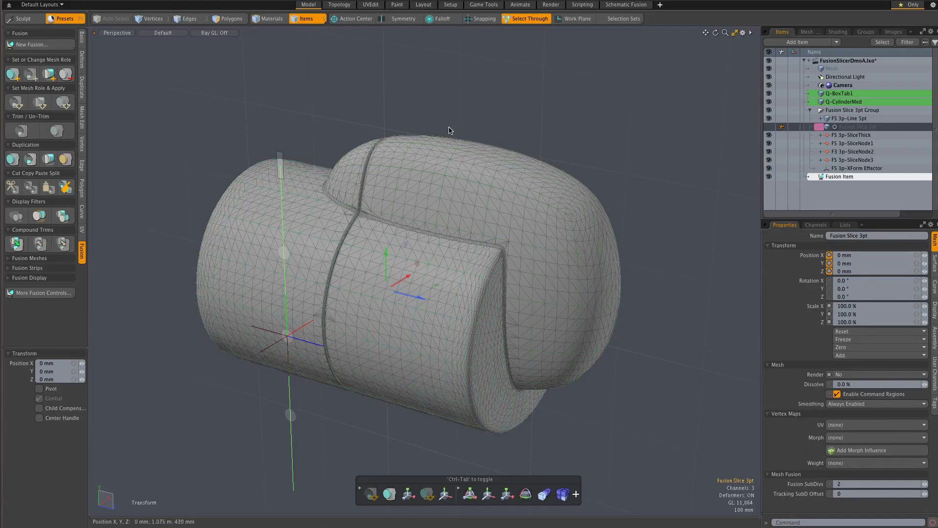
Bend the FS 3p-Line 5pt polyline by offsetting its upper vertex -90 mm in Y and 330 mm in Z, and its middle vertex -125 mm in Z.
left_click_drag(443, 136, 480, 82, "alt")
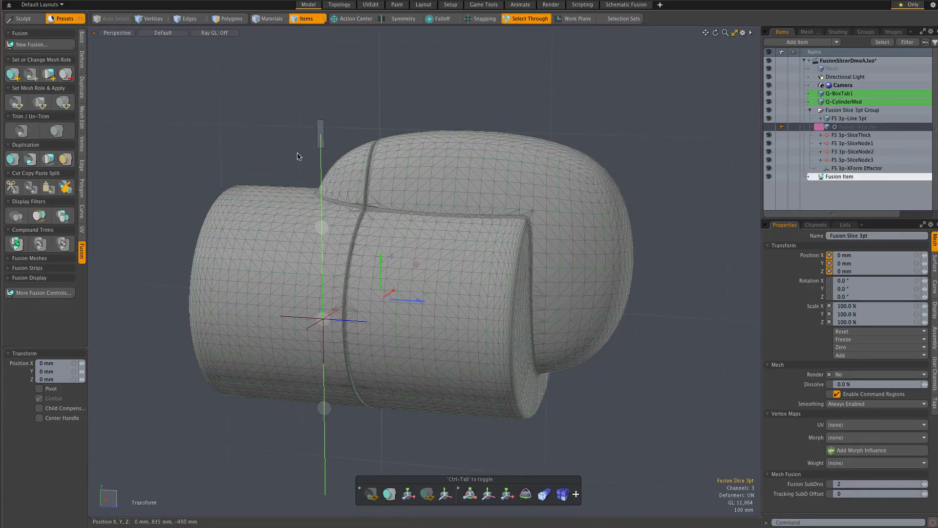
left_click(308, 178)
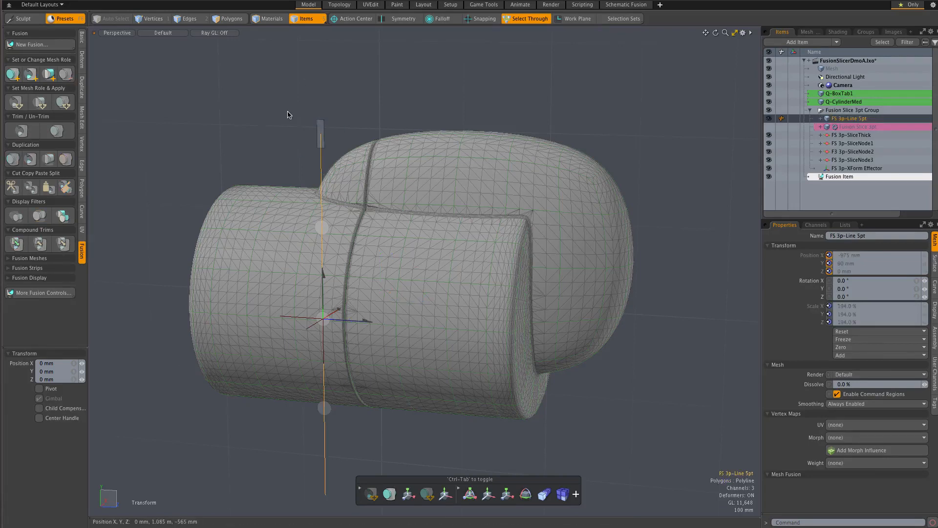
key("1")
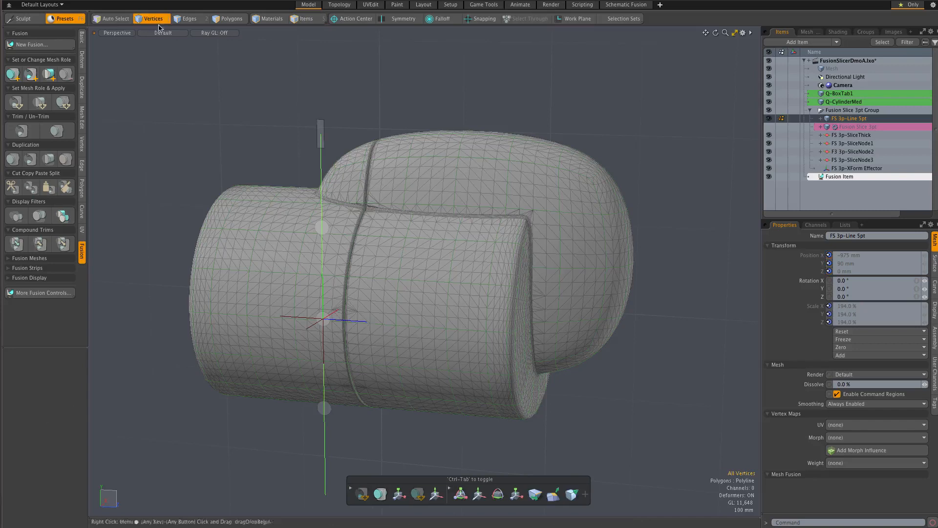
right_click_drag(268, 201, 327, 232)
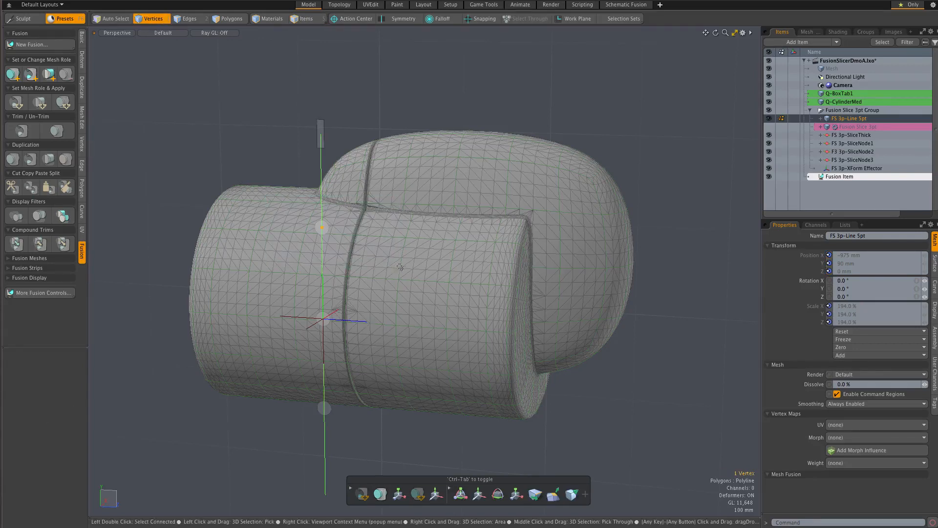
key("w")
left_click_drag(360, 189, 376, 217)
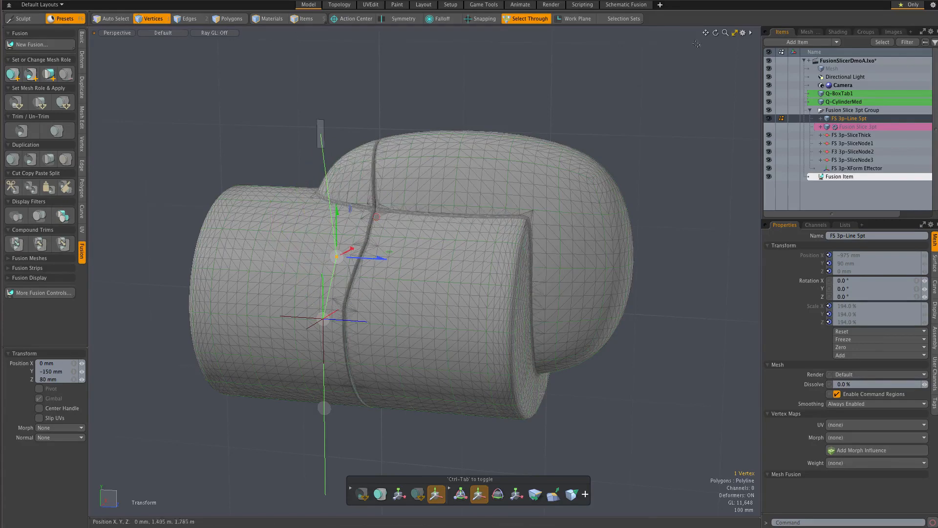
left_click_drag(715, 33, 734, 38)
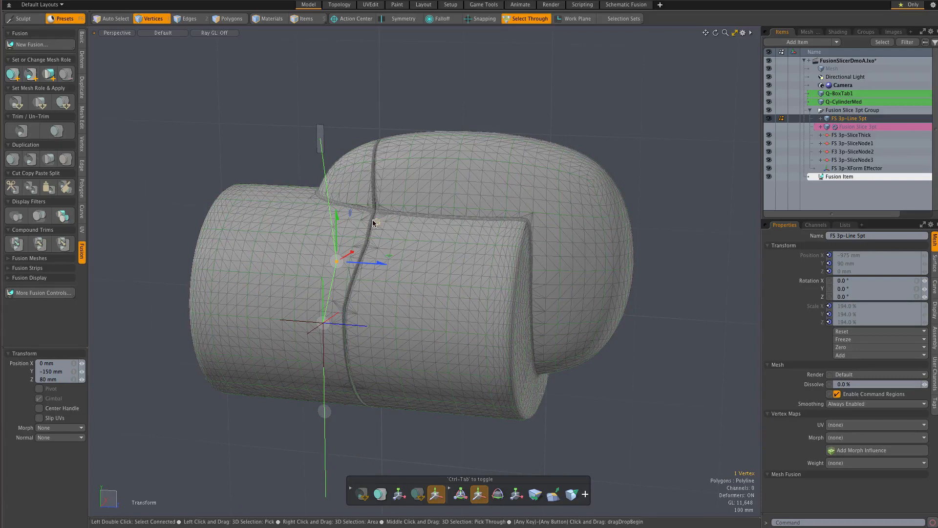
left_click_drag(376, 222, 423, 214)
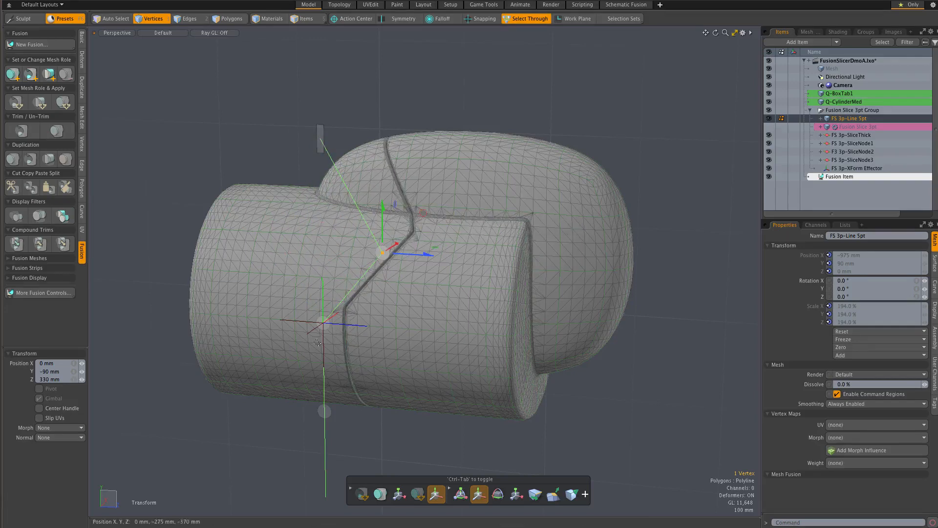
mouse_move(274, 300)
right_mouse_down()
mouse_move(305, 345)
mouse_move(363, 356)
right_mouse_up()
left_click_drag(346, 330, 323, 323)
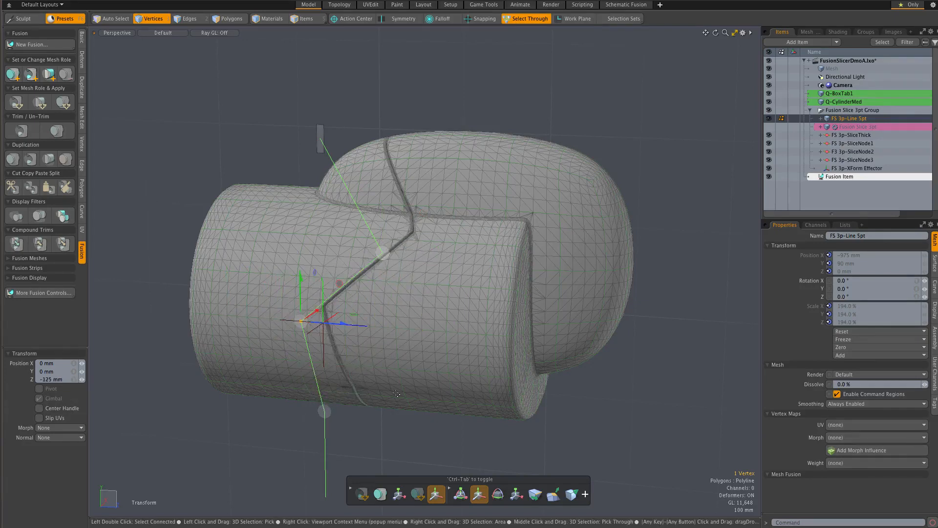
Examine up close how the slice's bends follow the polyline's vertices and the slice node handles on the cylinder and box.
left_click_drag(395, 383, 405, 358, "alt")
scroll(327, 330, "up", 5)
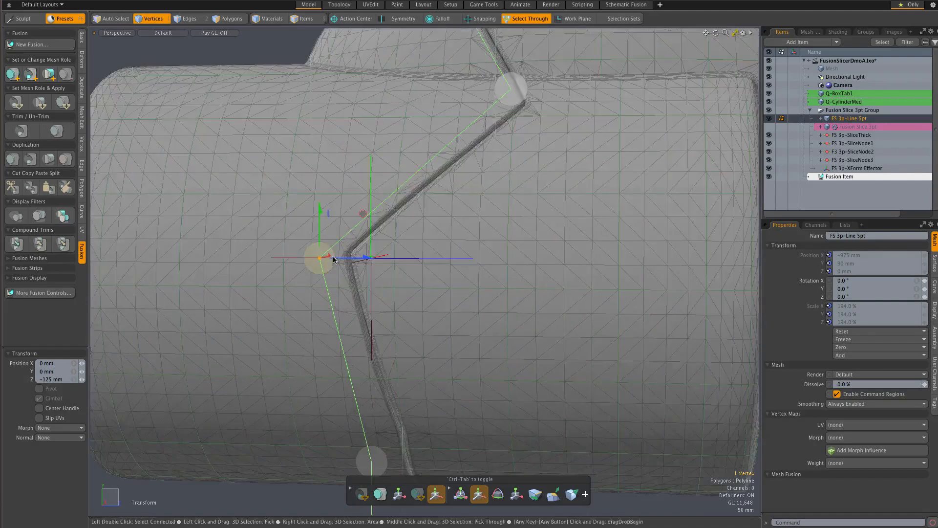
left_click_drag(361, 283, 351, 284, "alt")
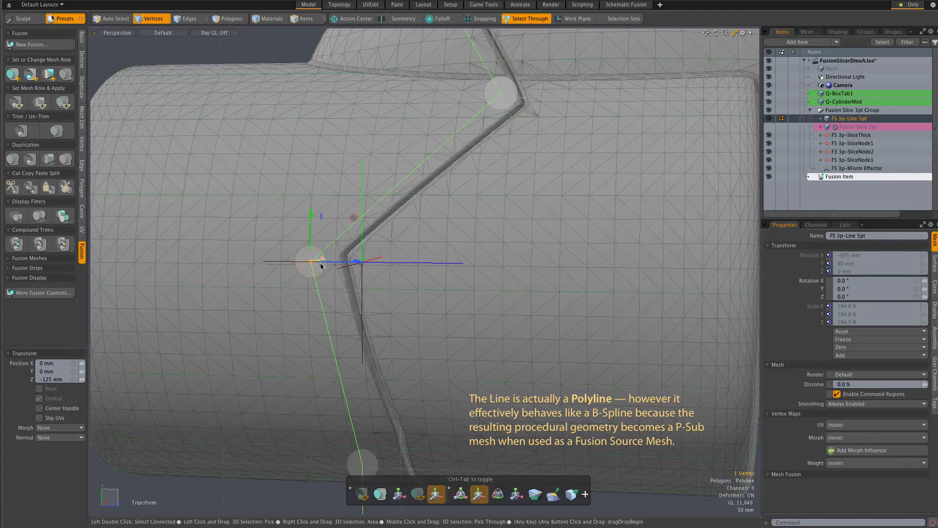
left_click_drag(316, 268, 283, 268)
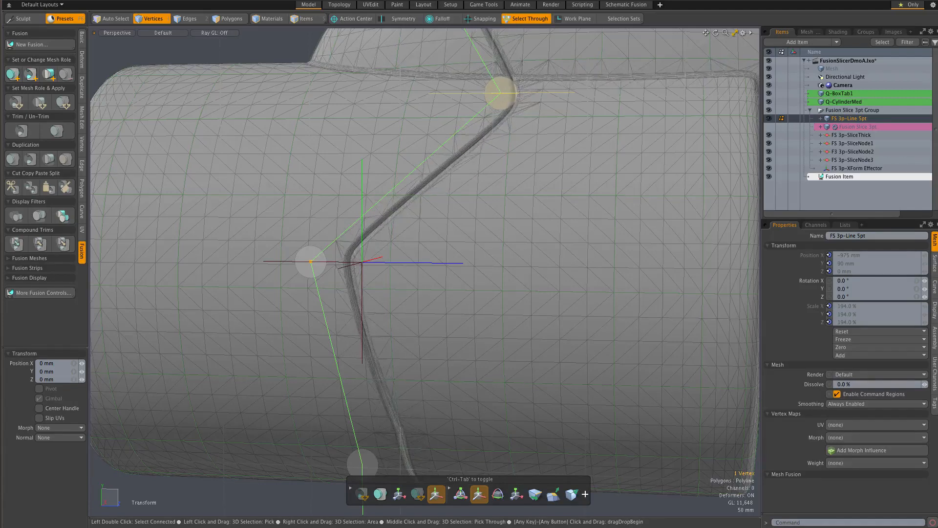
scroll(484, 166, "down", 2)
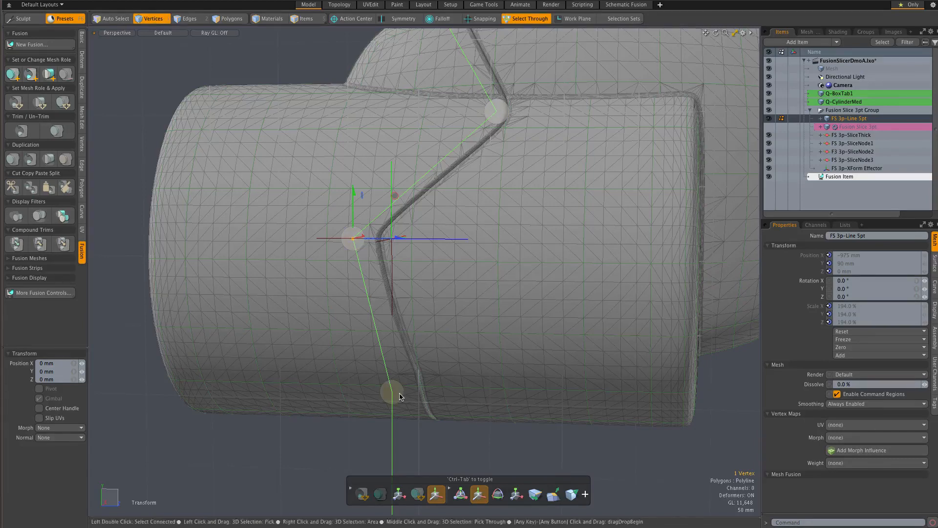
left_click_drag(500, 116, 555, 269)
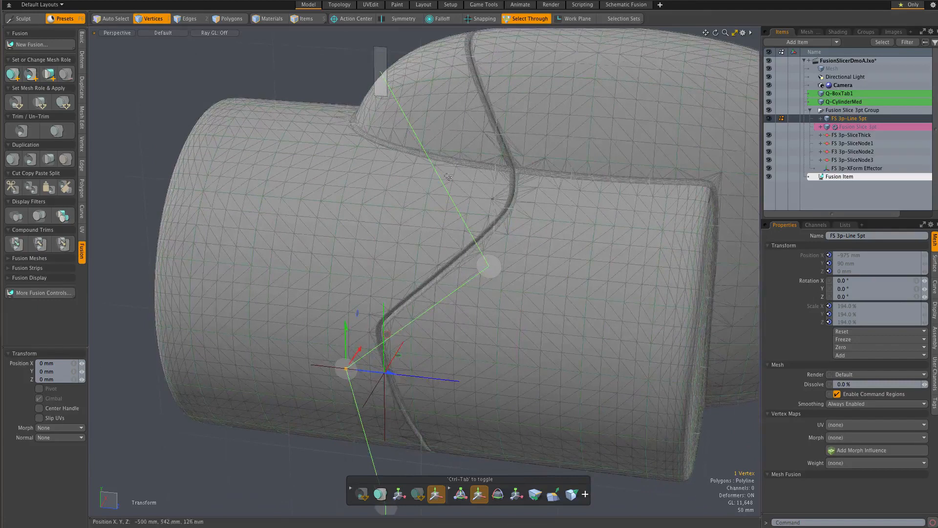
mouse_move(380, 60)
left_mouse_down()
mouse_move(381, 68)
mouse_move(420, 68)
mouse_move(384, 68)
mouse_move(408, 69)
mouse_move(393, 68)
left_mouse_up()
scroll(472, 390, "down", 2)
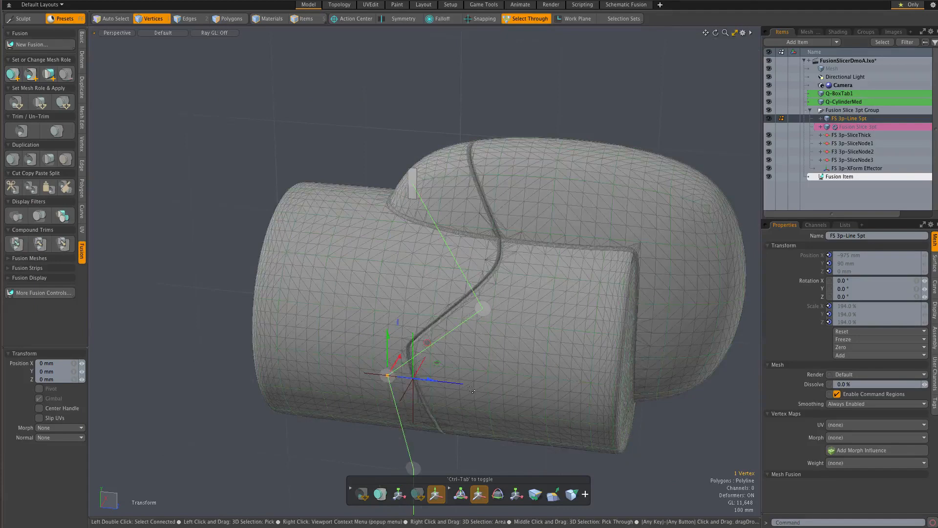
left_click_drag(475, 389, 471, 315, "alt+shift")
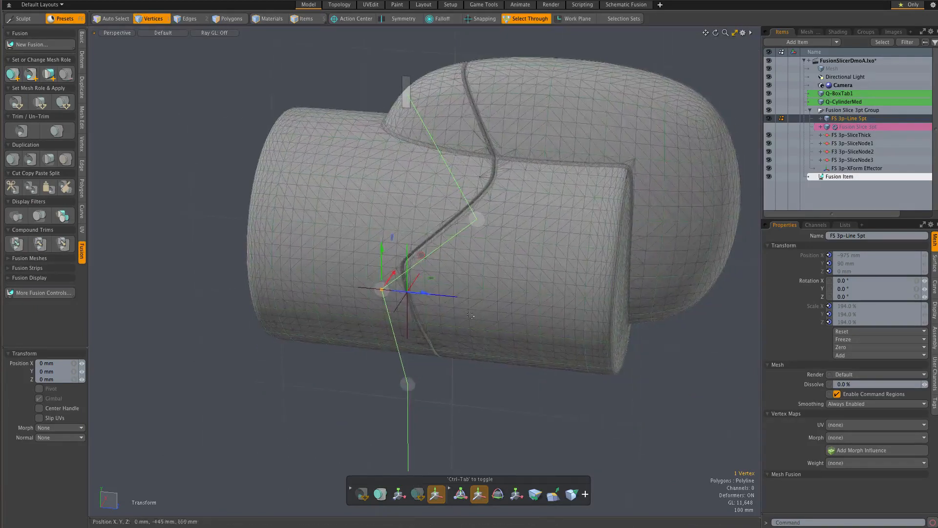
Shift the FS 3p-XForm Effector along its Z and Y axes to reposition the bent slice on the fused model.
key("5")
left_click(442, 297)
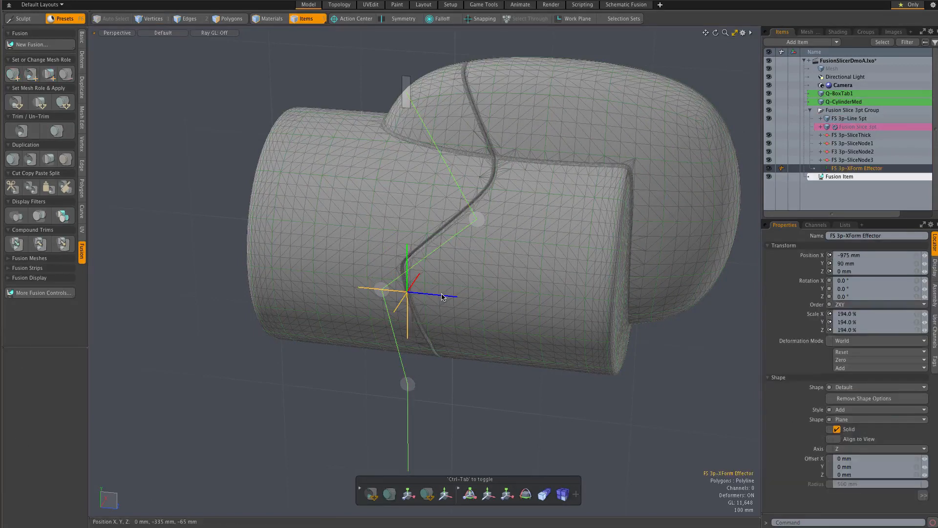
left_click_drag(442, 296, 479, 289)
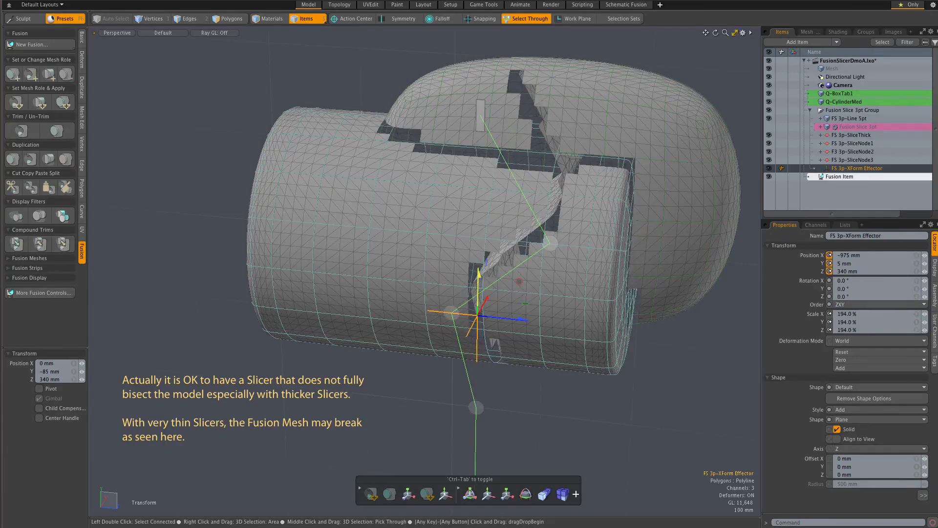
mouse_move(479, 288)
left_mouse_down()
mouse_move(479, 240)
mouse_move(479, 270)
left_mouse_up()
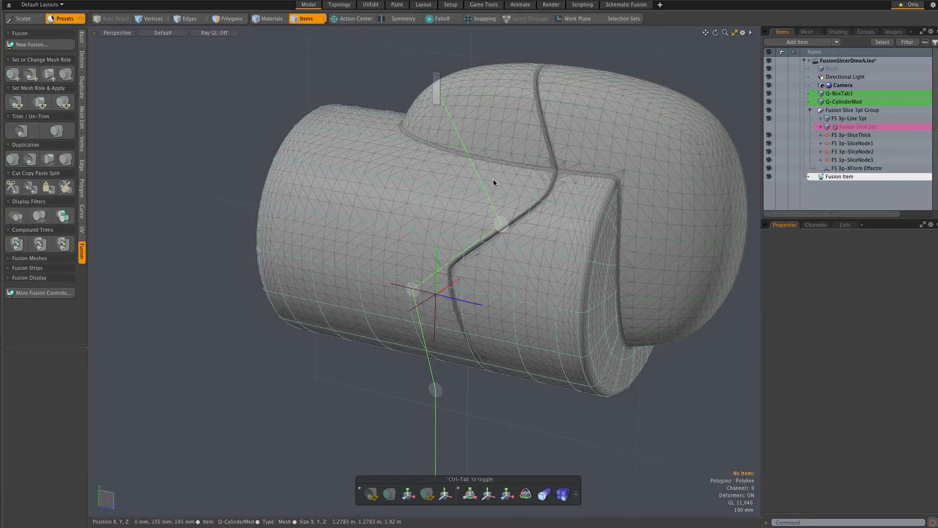
Widen the slice cut with its slice thickness handle and show the hidden Fusion Slice 3pt mesh.
left_click_drag(436, 88, 457, 91)
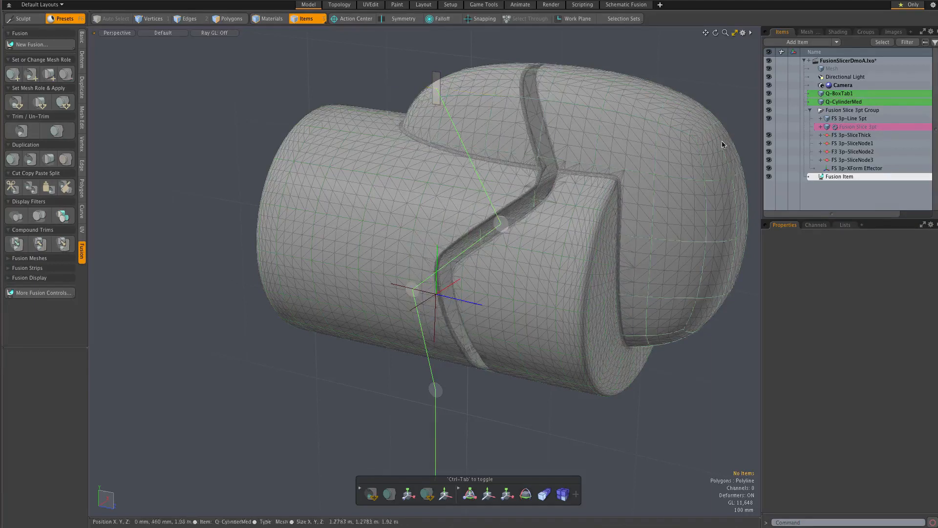
left_click(769, 127)
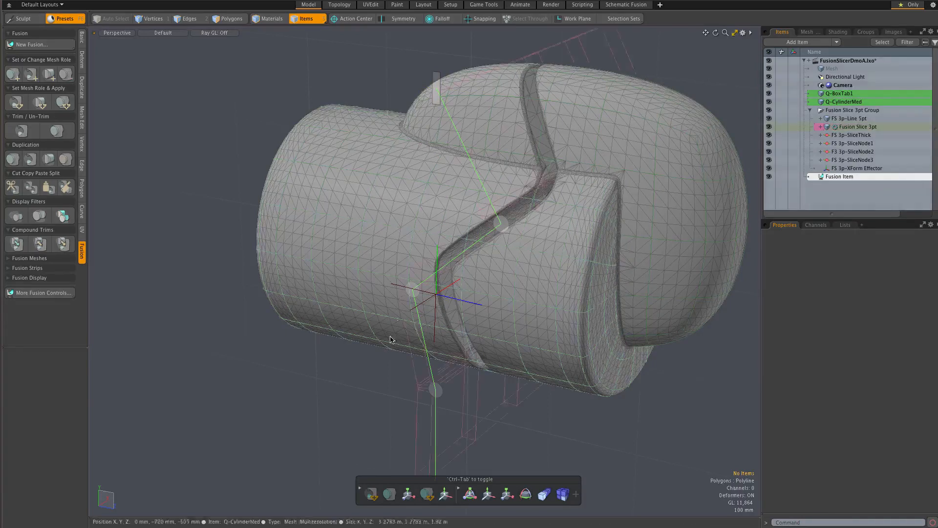
Tighten the slice's bend at the polyline's middle vertex with that vertex's slice node handle.
scroll(425, 274, "up", 5)
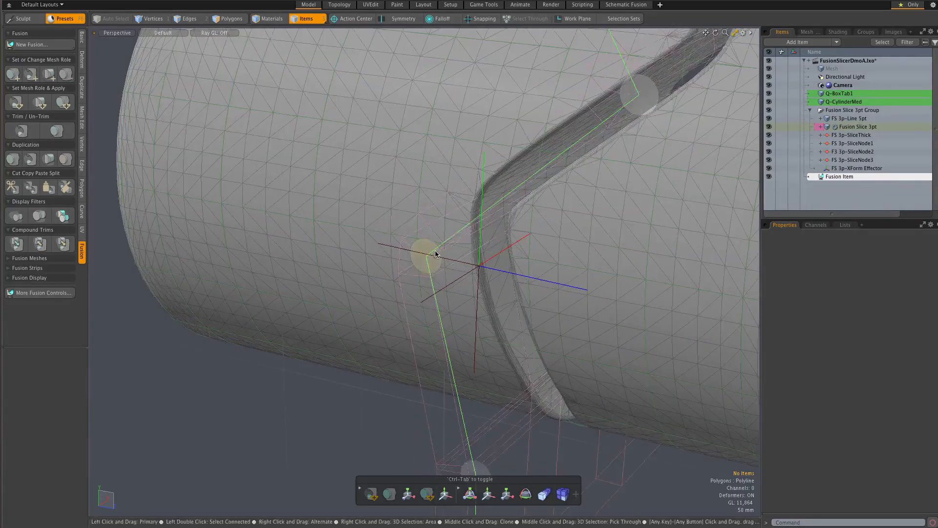
scroll(423, 262, "down", 3)
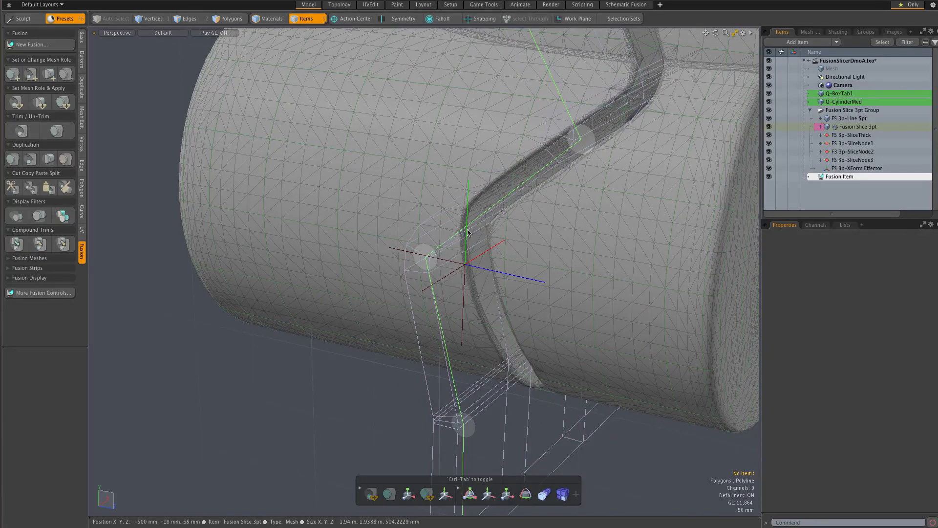
left_click_drag(493, 207, 493, 221, "alt")
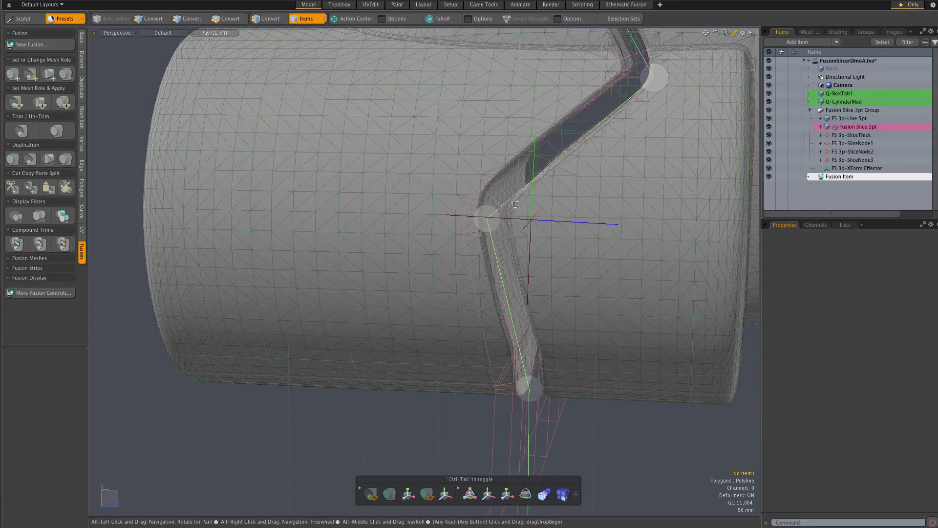
left_click_drag(495, 225, 490, 225)
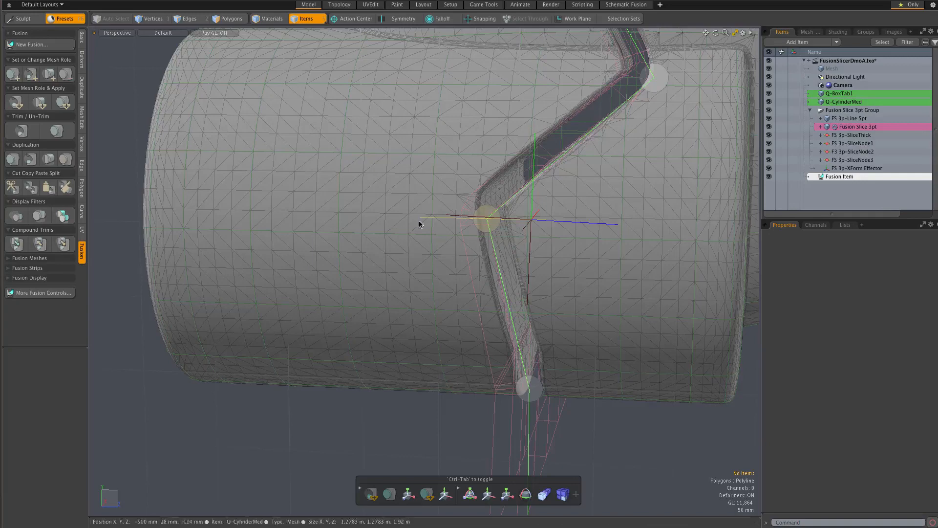
scroll(440, 224, "down", 3)
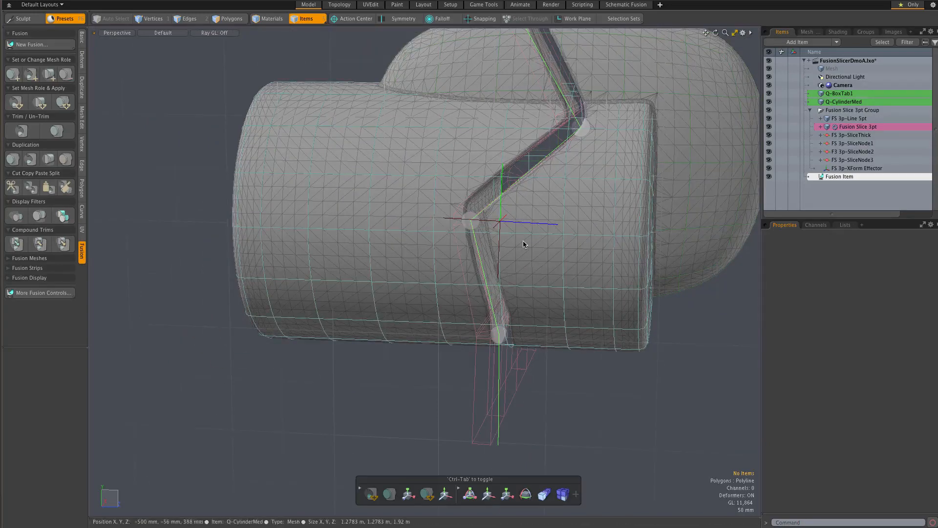
left_click_drag(531, 245, 498, 251, "alt")
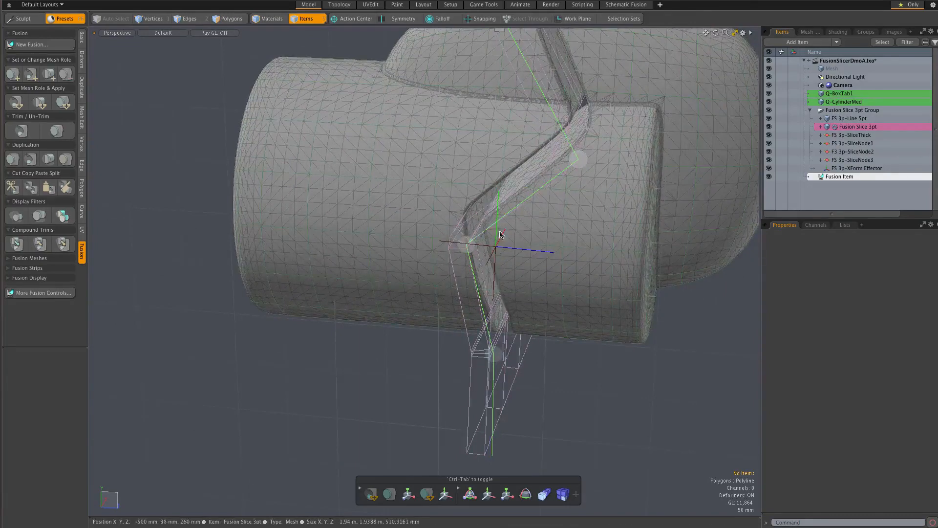
Reduce the slice thickness with its thickness handle to leave a narrow cut across the cylinder and box.
scroll(573, 213, "down", 3)
mouse_move(531, 98)
left_mouse_down()
mouse_move(550, 99)
mouse_move(520, 97)
left_mouse_up()
scroll(541, 222, "up", 5)
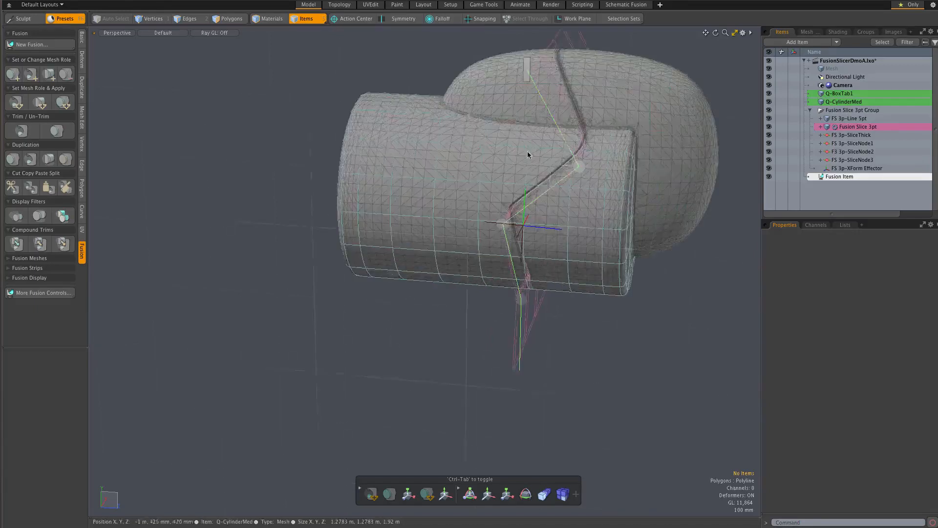
left_click_drag(582, 292, 641, 298, "alt")
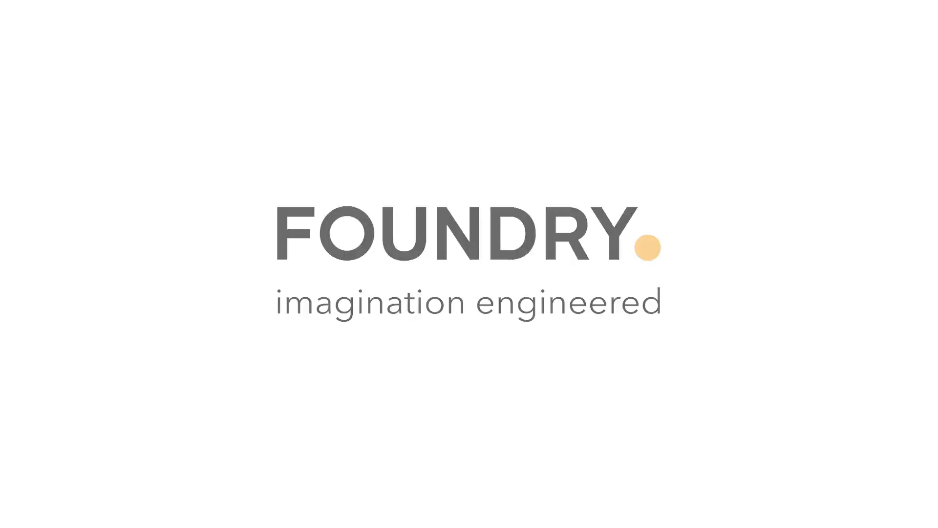